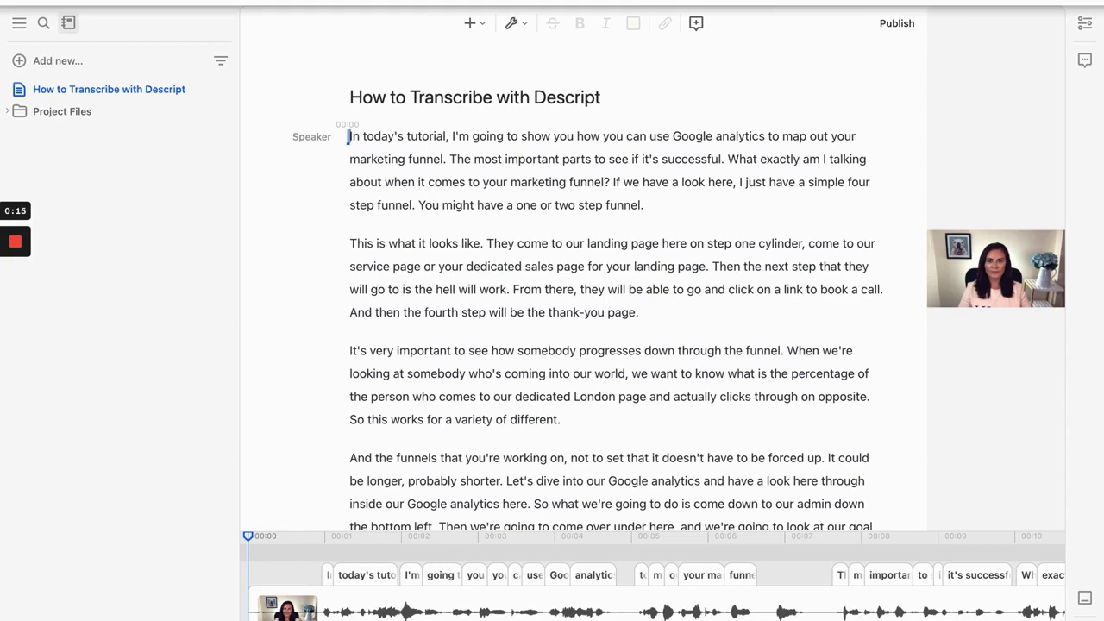
Open the filler-word search for the composition and switch it to a text search for "so".
click(142, 1)
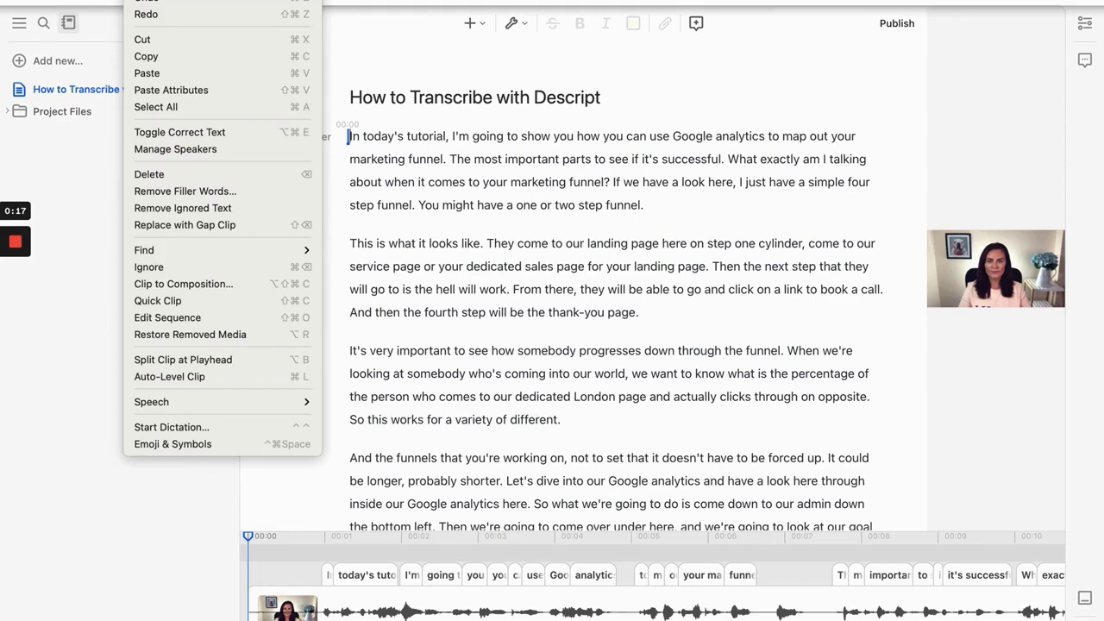
click(207, 190)
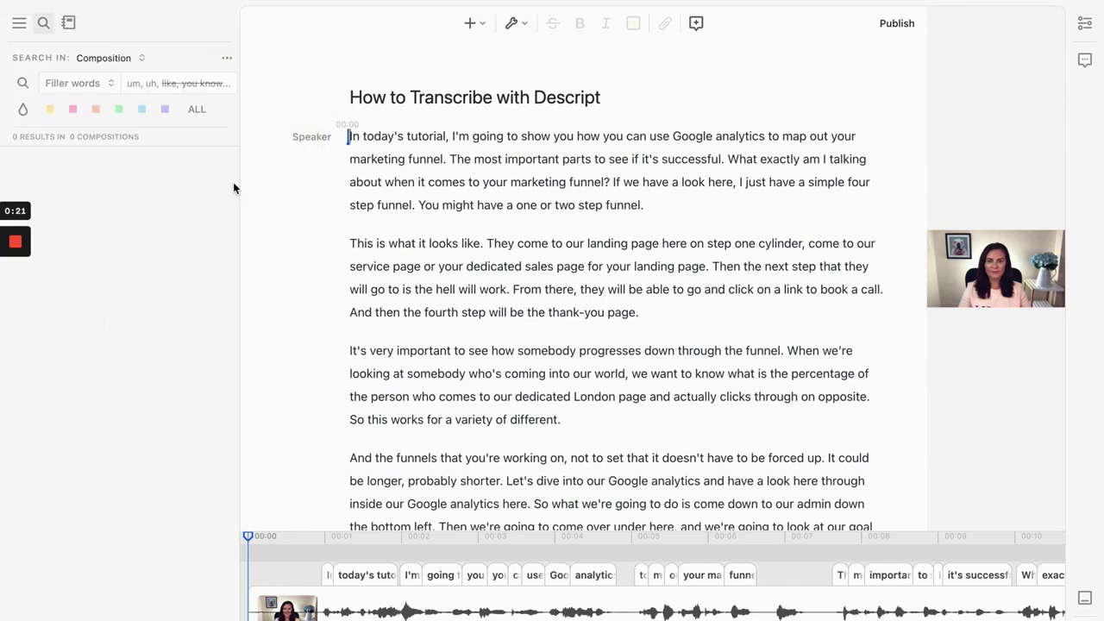
click(96, 83)
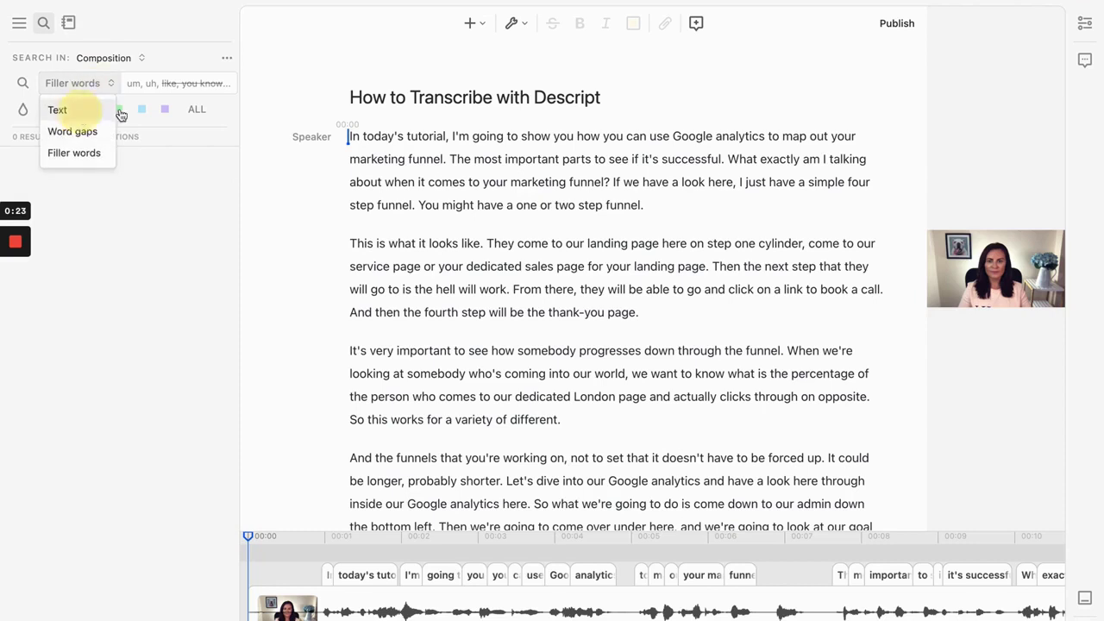
click(84, 111)
text(s)
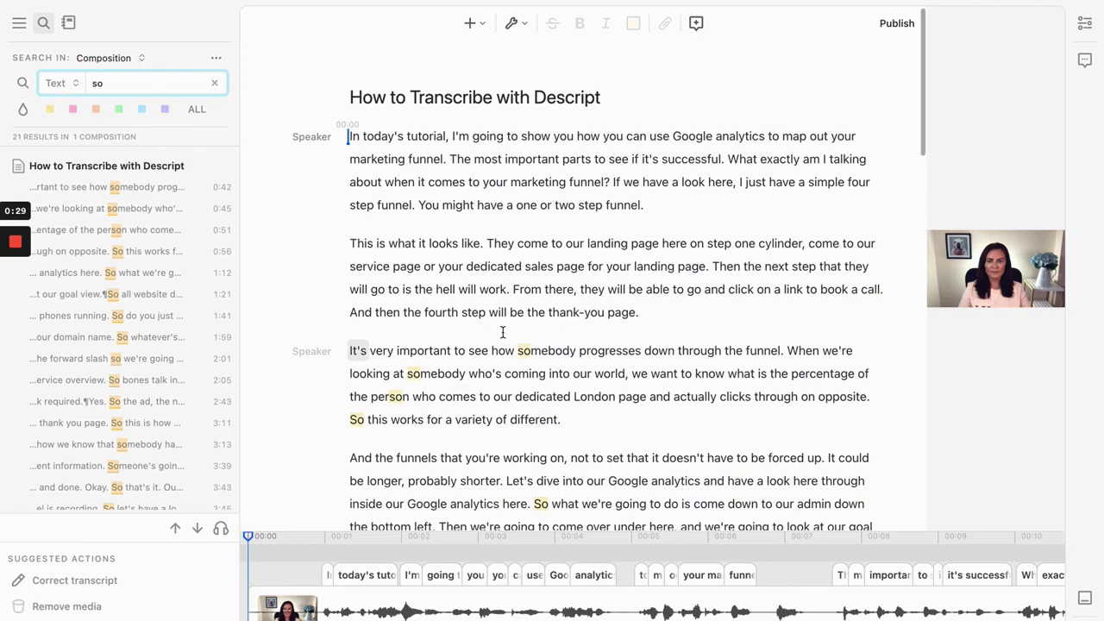
text(o)
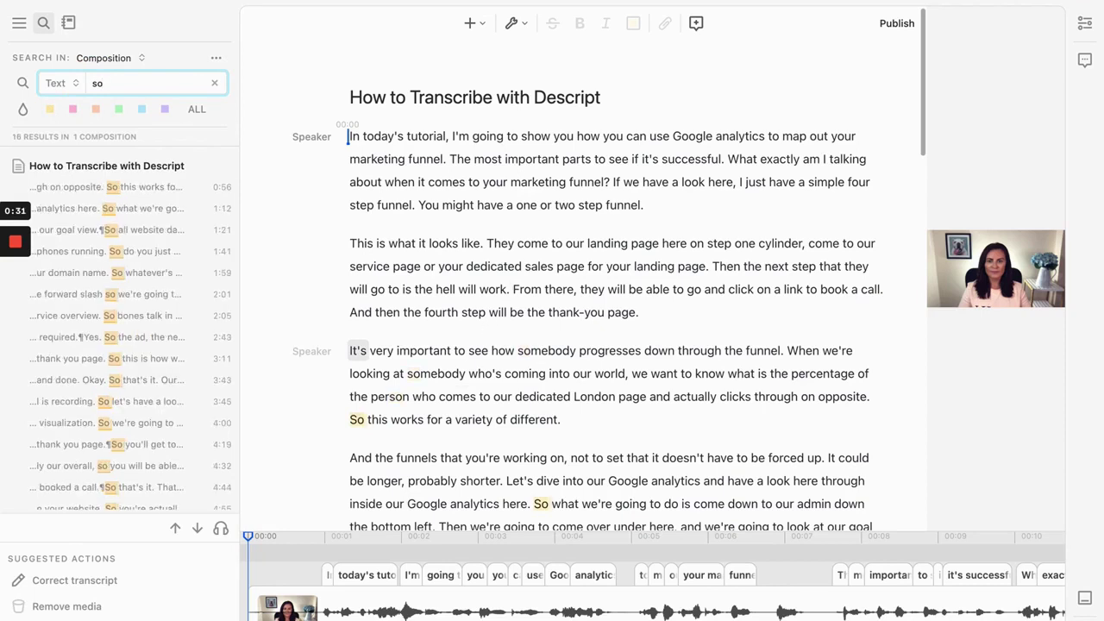
Delete the "So" that begins "So this works for a variety of different" and play back the edit.
scroll(552, 329, down, 2)
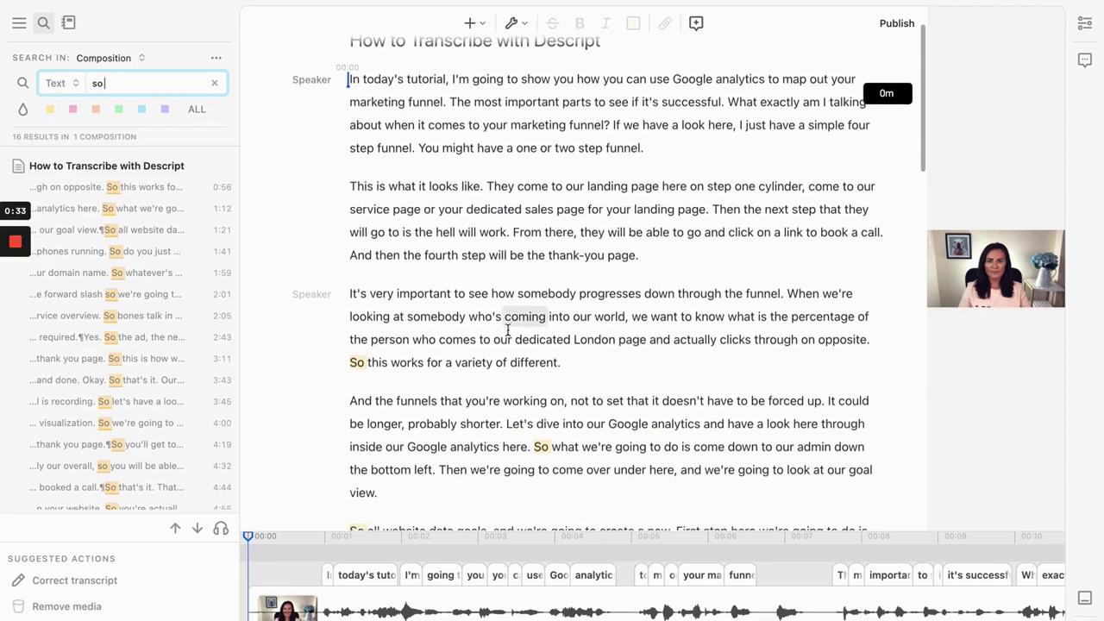
scroll(474, 362, down, 4)
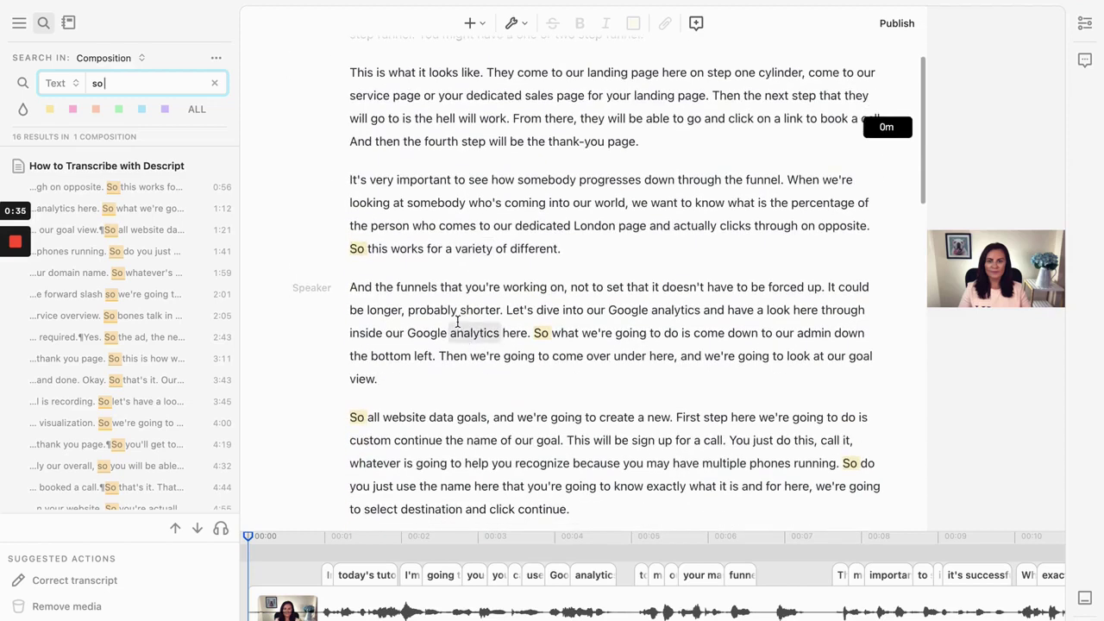
click(357, 249)
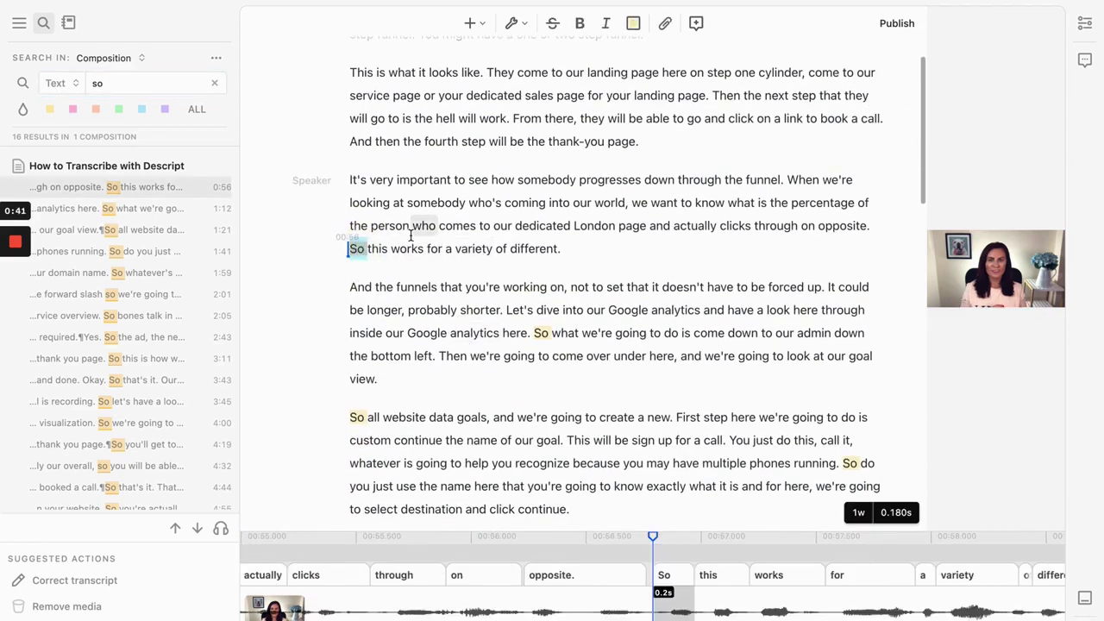
key(BackSpace)
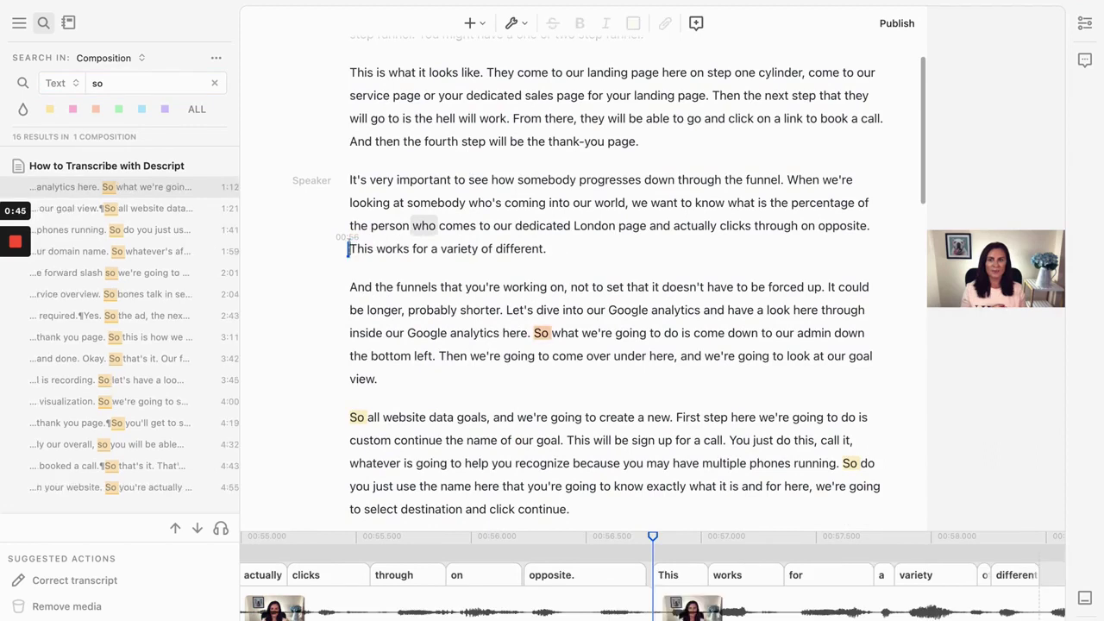
key(space)
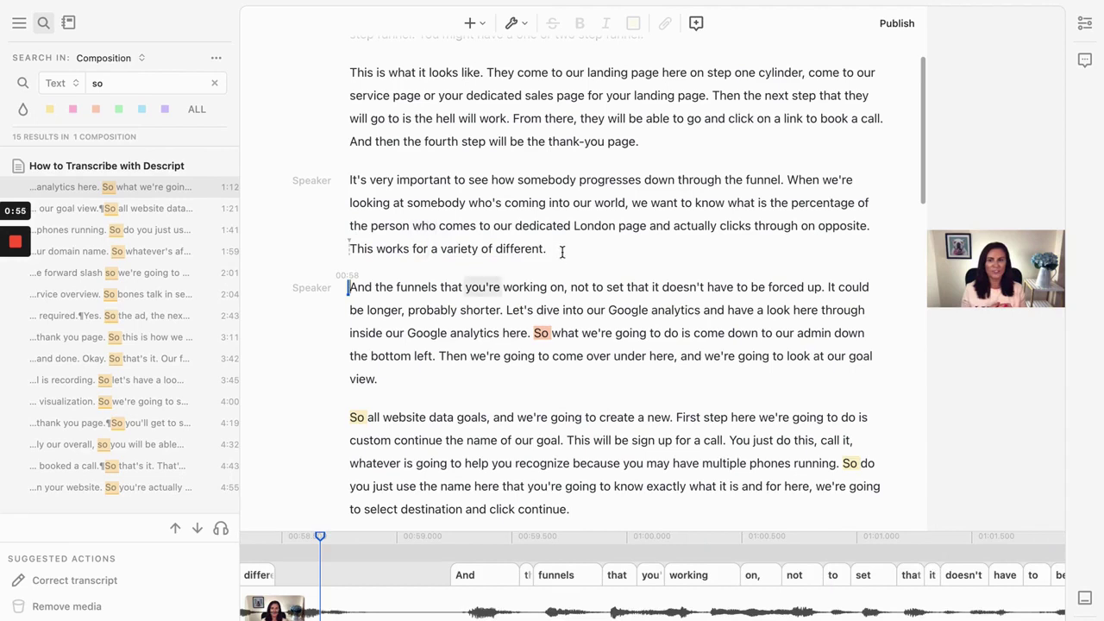
Listen to the sentence "So what we're going to do", delete its opening "So" and play back the edit.
scroll(561, 251, down, 3)
click(535, 210)
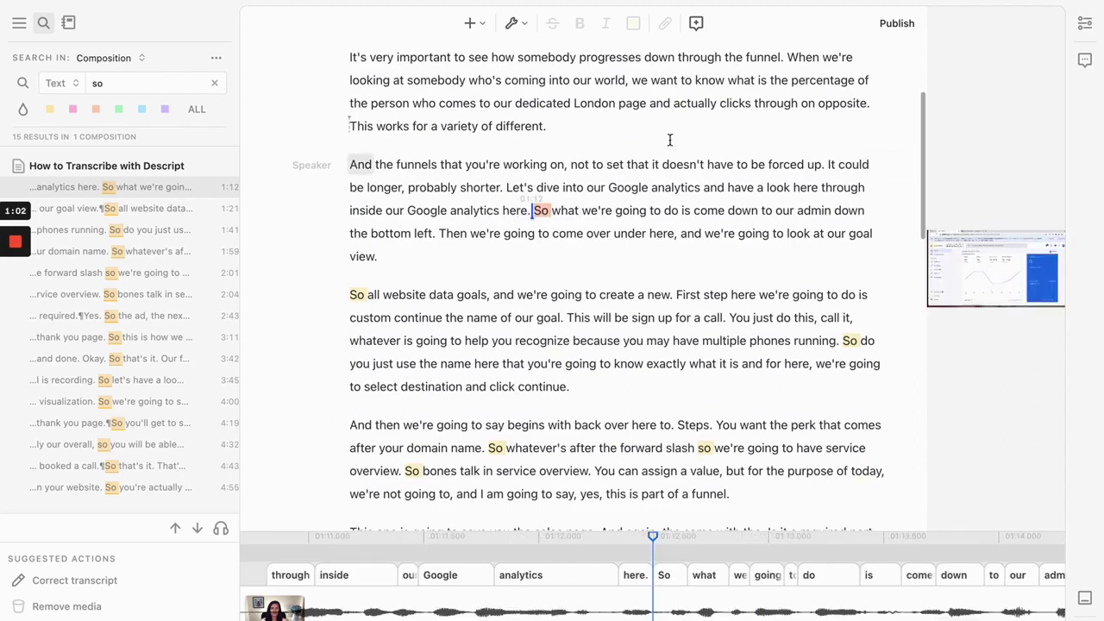
key(space)
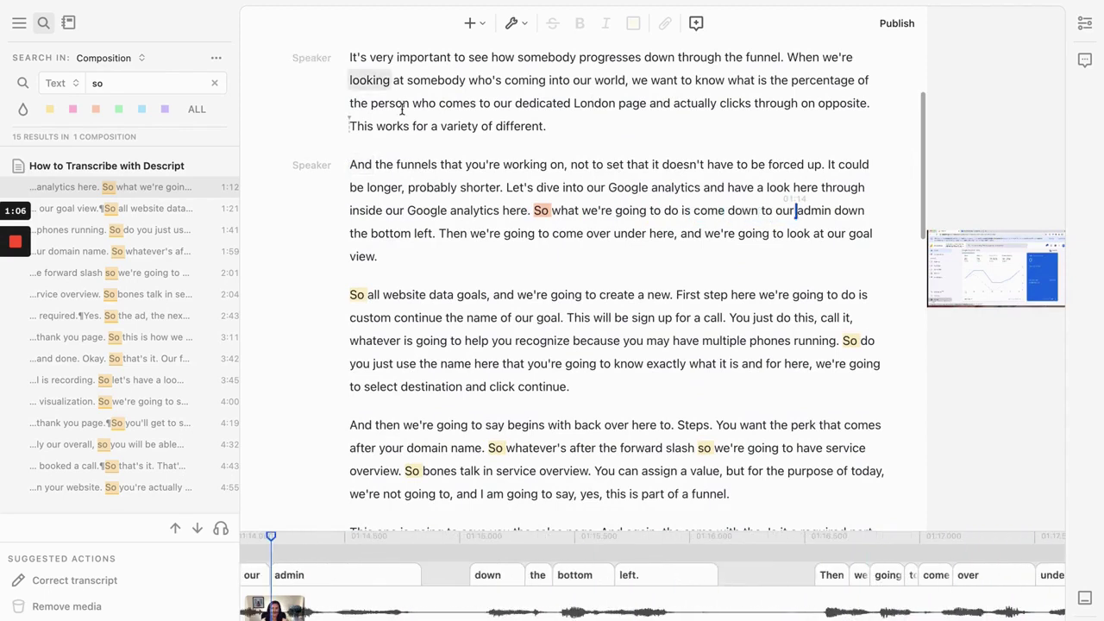
double_click(541, 210)
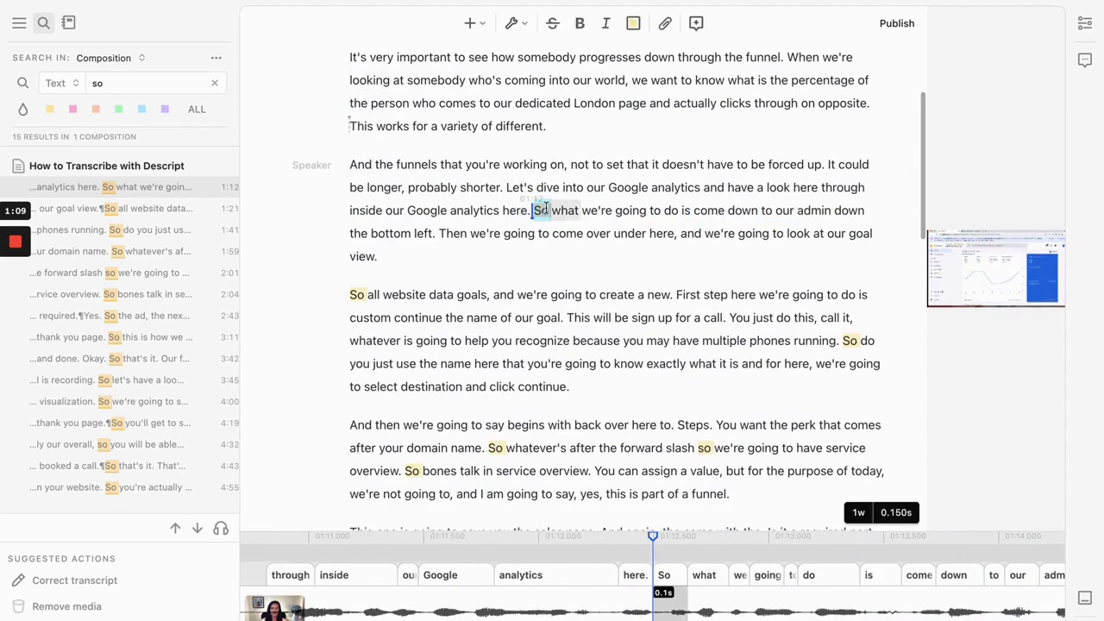
key(BackSpace)
key(space)
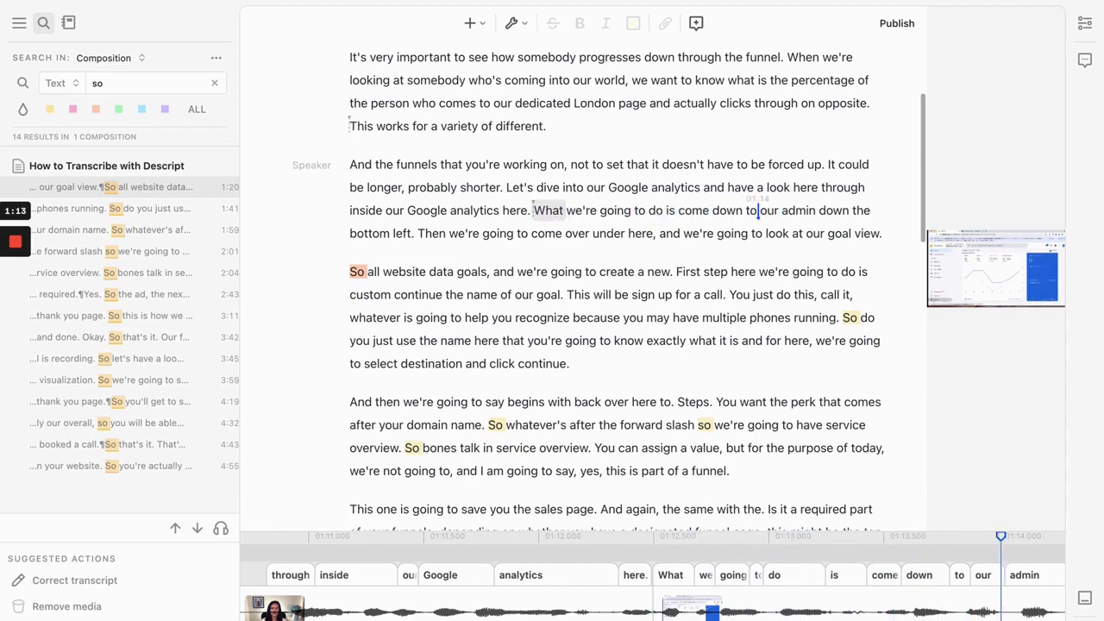
Listen to "So all website data goals", delete the "So" at its start and play back the edit.
click(348, 272)
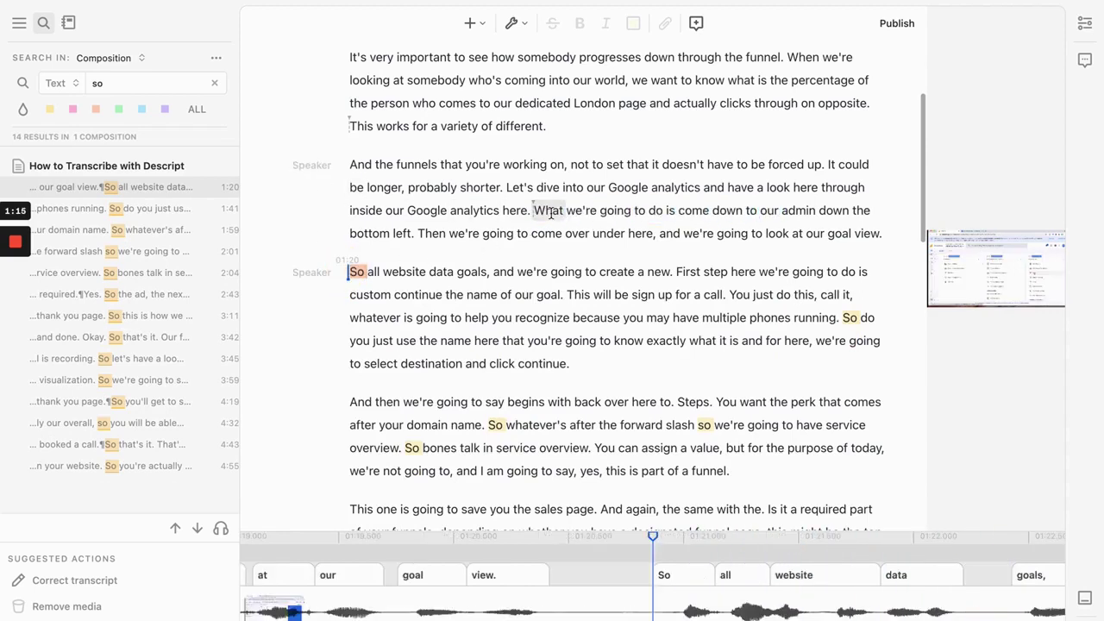
key(space)
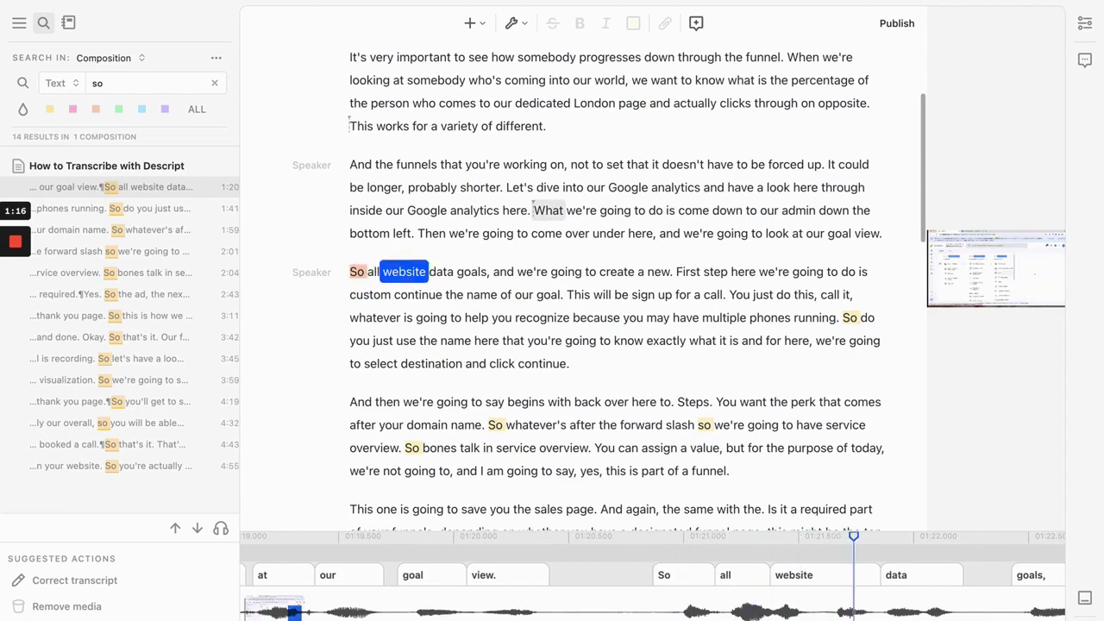
key(space)
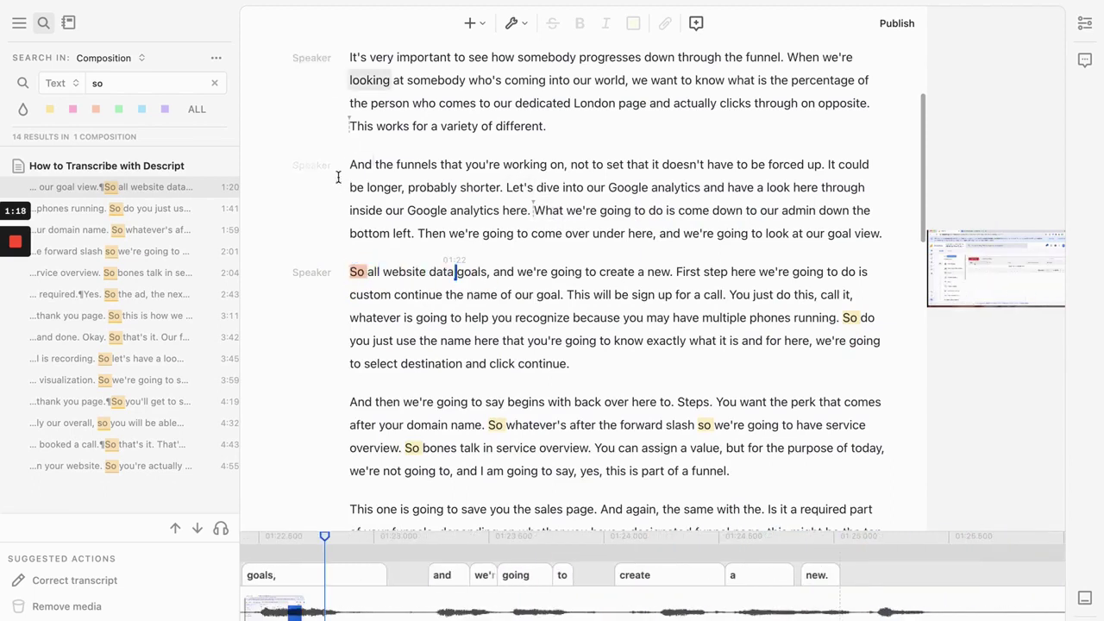
click(369, 276)
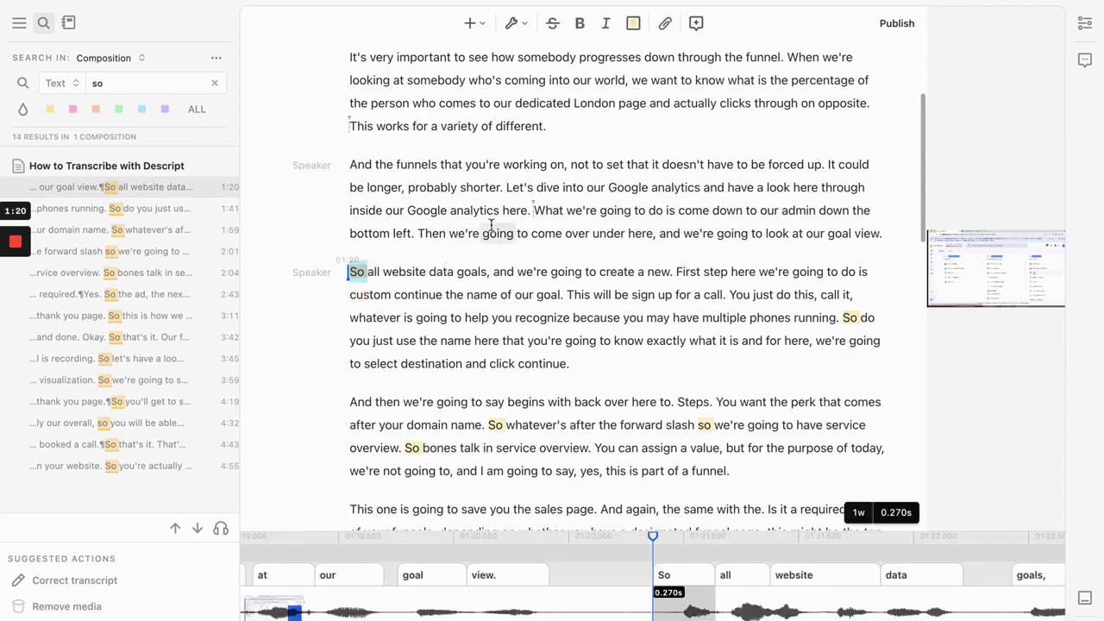
key(BackSpace)
key(space)
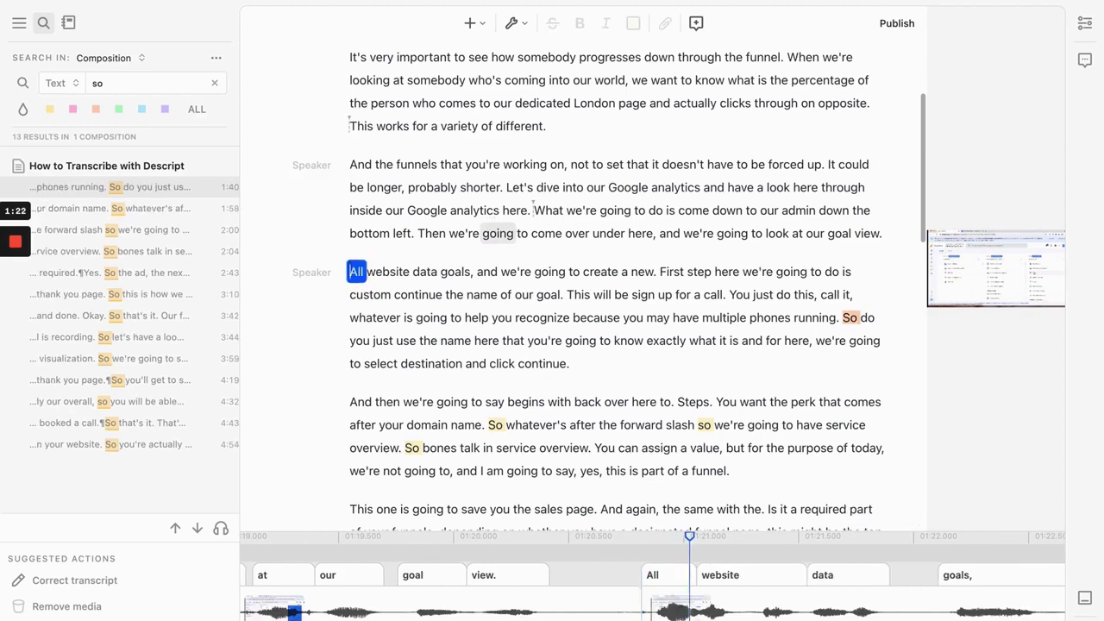
key(space)
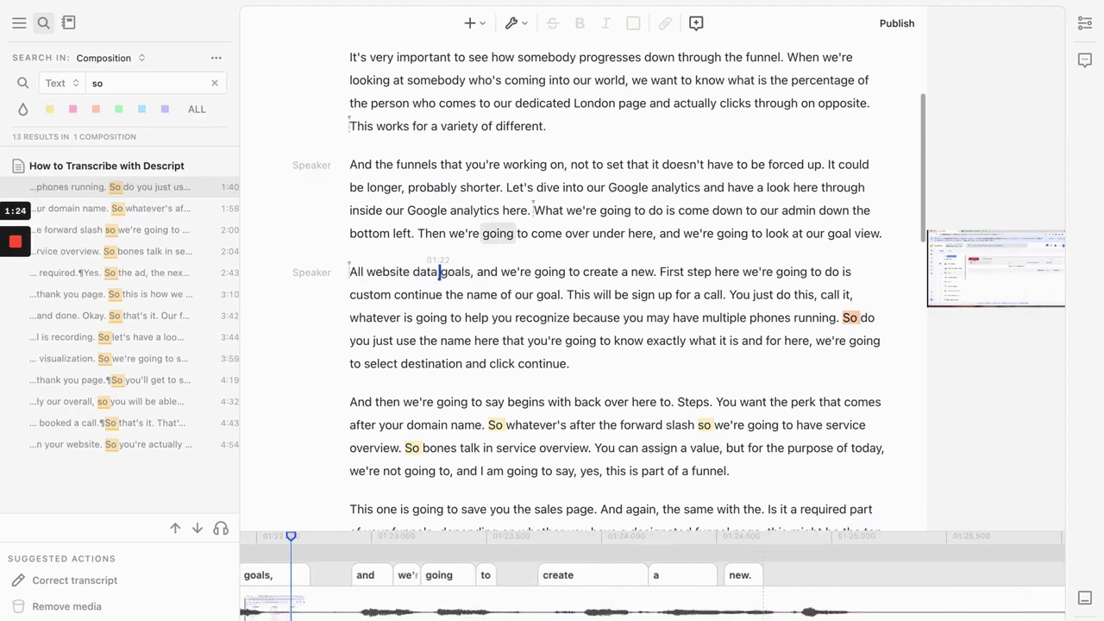
Select the "So" in "So do you just use the name" and listen to how it sounds.
double_click(846, 317)
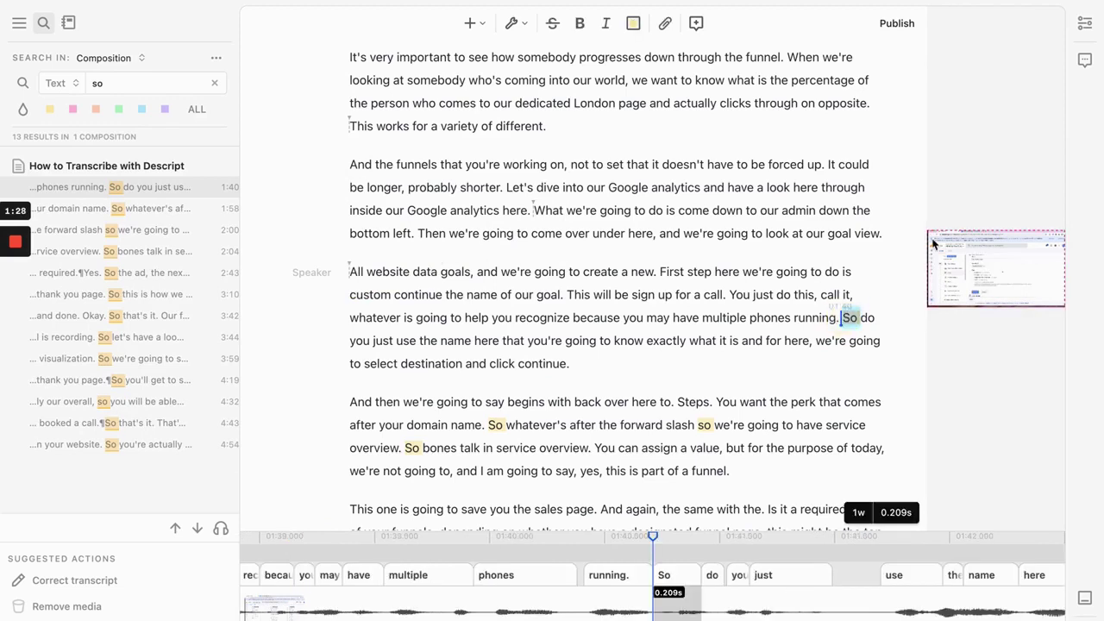
key(space)
key(space)
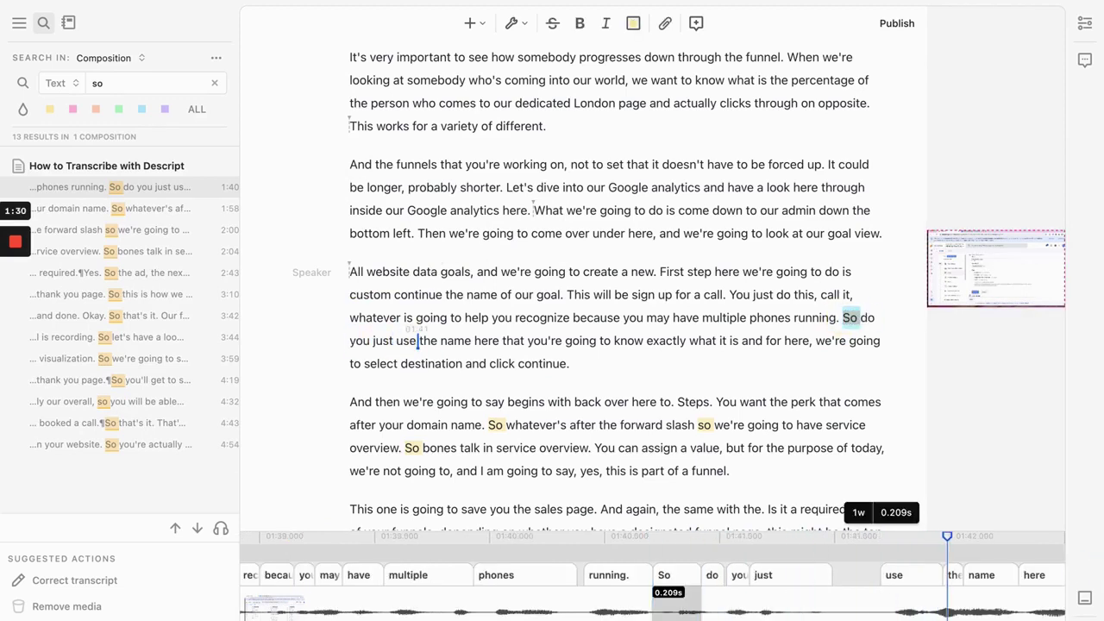
Listen to "So whatever's after the forward slash" and delete the "So" that begins it.
scroll(604, 362, down, 1)
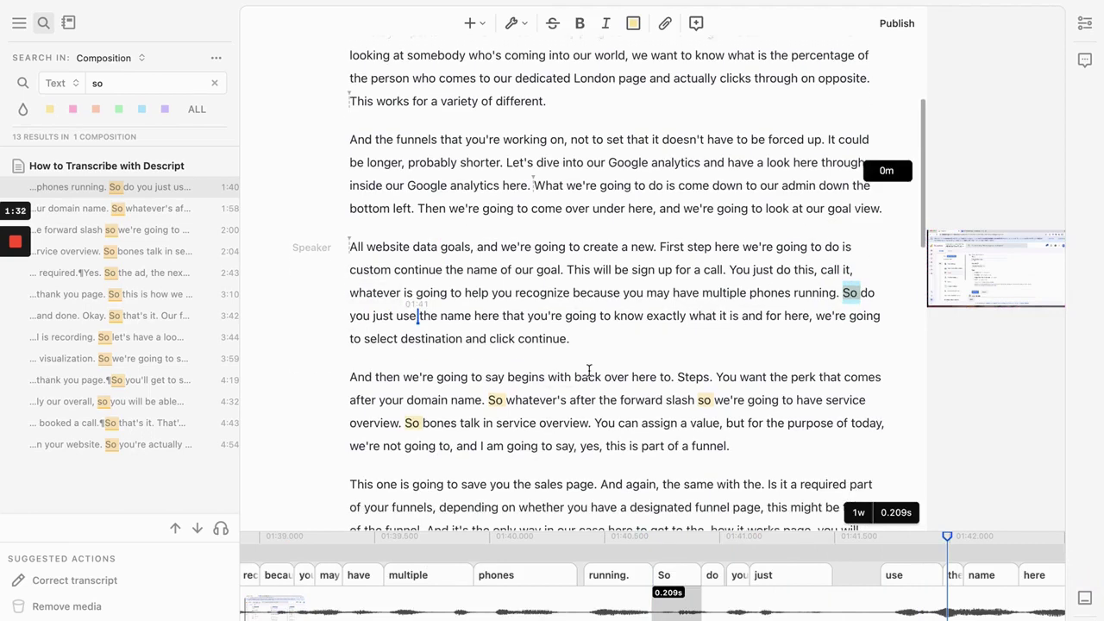
double_click(495, 396)
key(space)
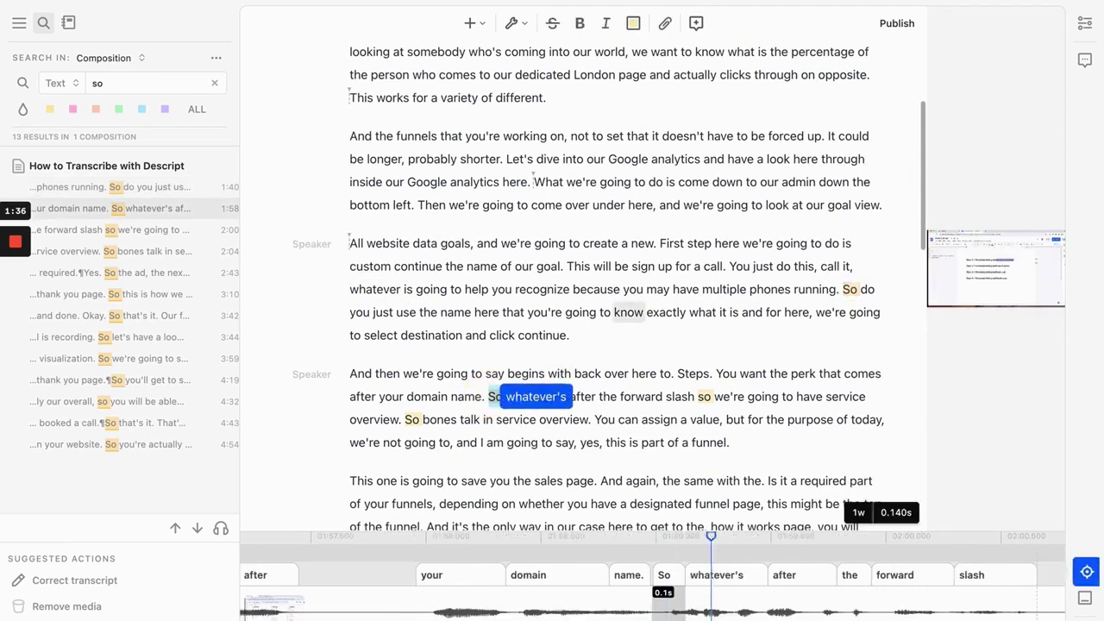
key(space)
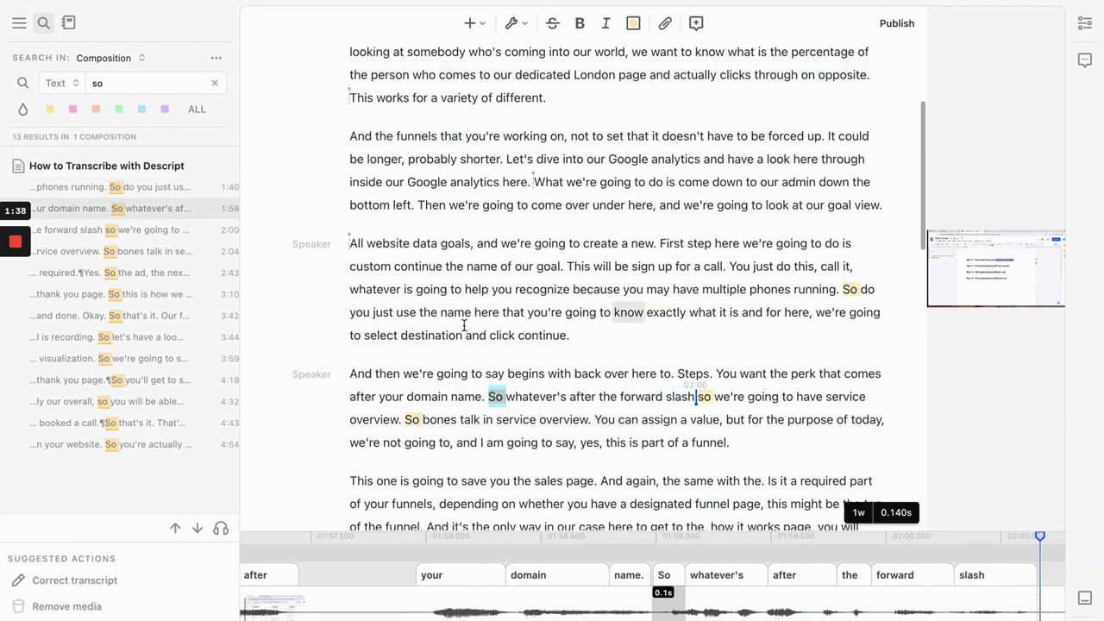
key(BackSpace)
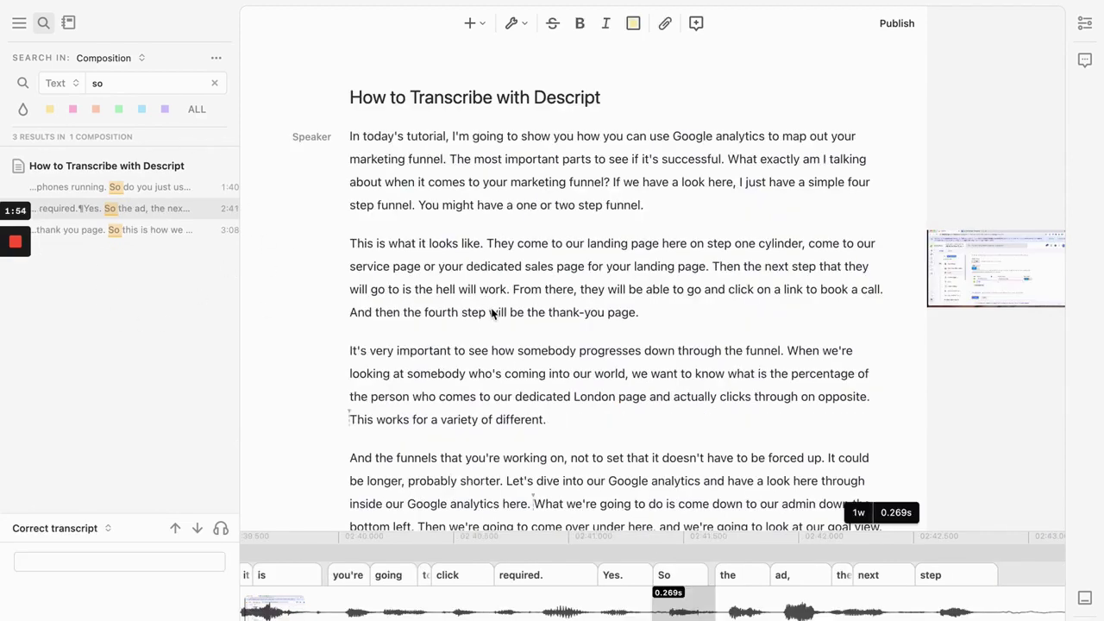
Find the paragraph beginning "Yes. So the ad, the next step" and play it from "So".
scroll(495, 313, down, 2)
scroll(562, 295, down, 5)
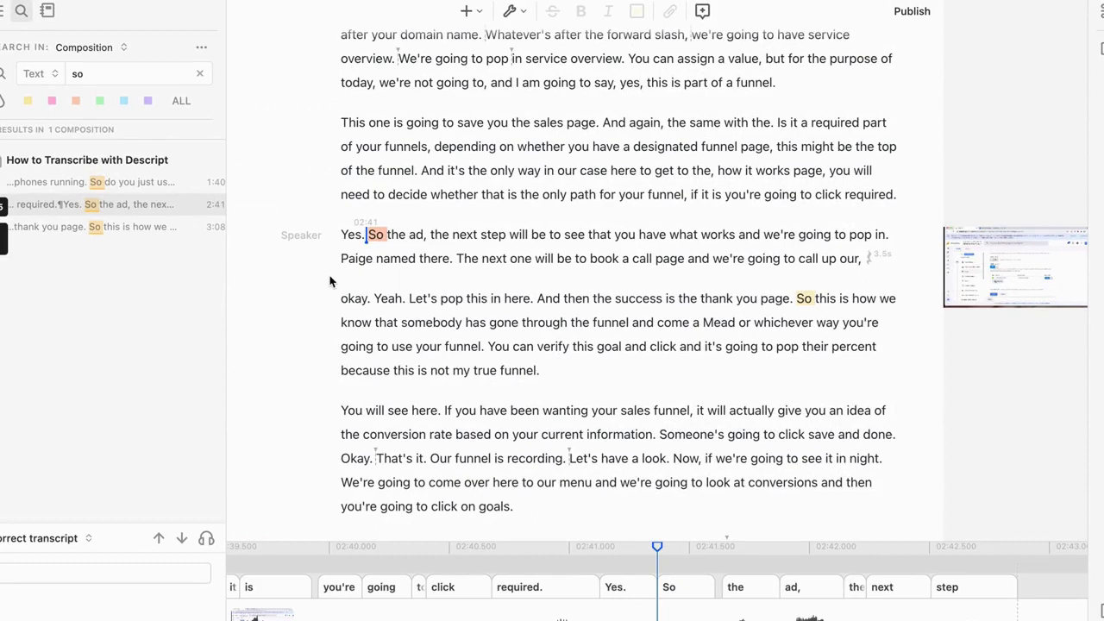
drag(656, 546, 1027, 546)
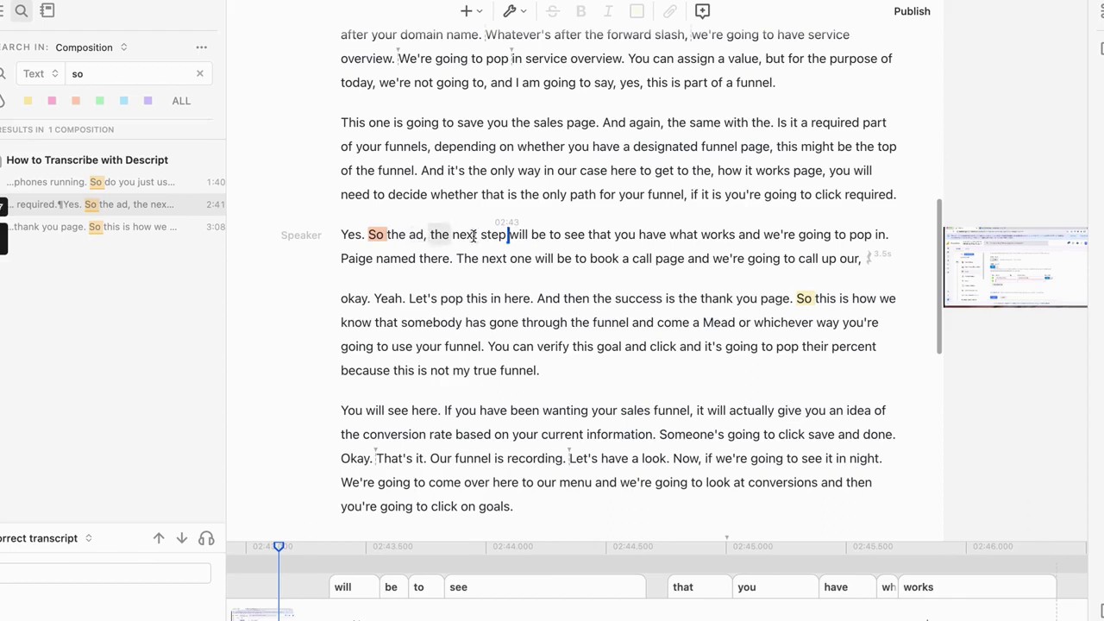
Correct the transcript words "So the ad," to "So at" before "the next step" without changing the recording, and play them back.
drag(370, 235, 421, 235)
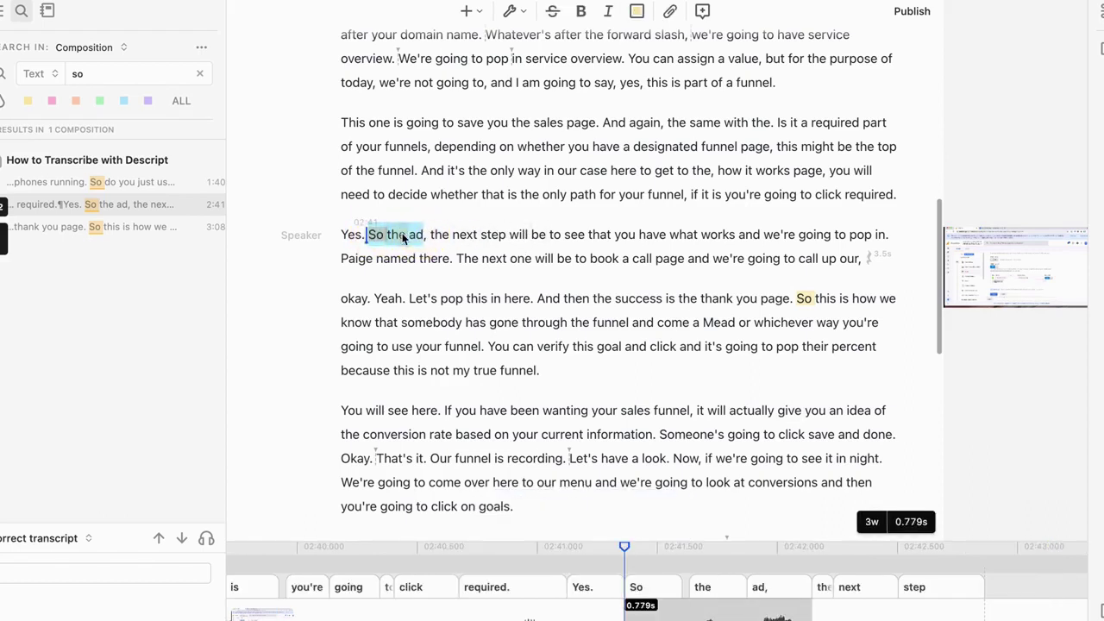
right_click(403, 239)
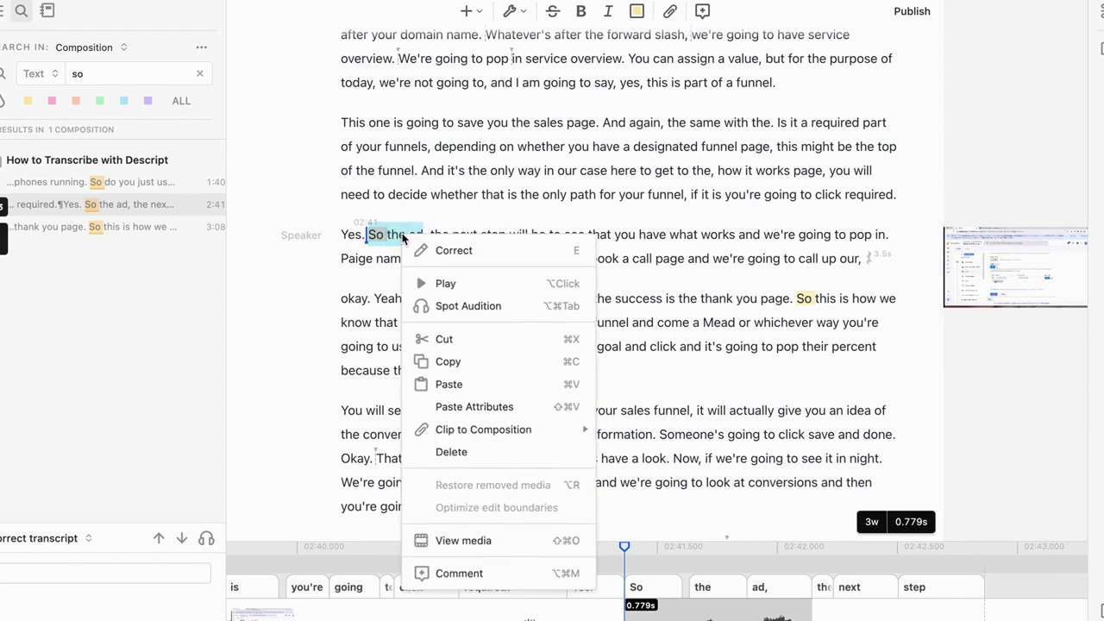
click(492, 253)
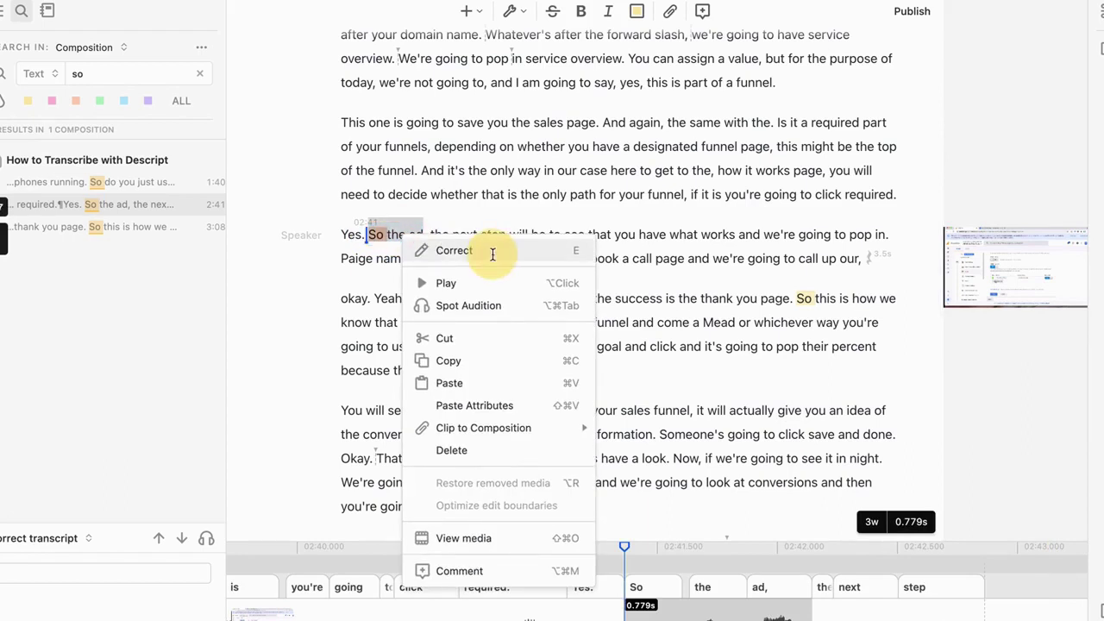
double_click(387, 235)
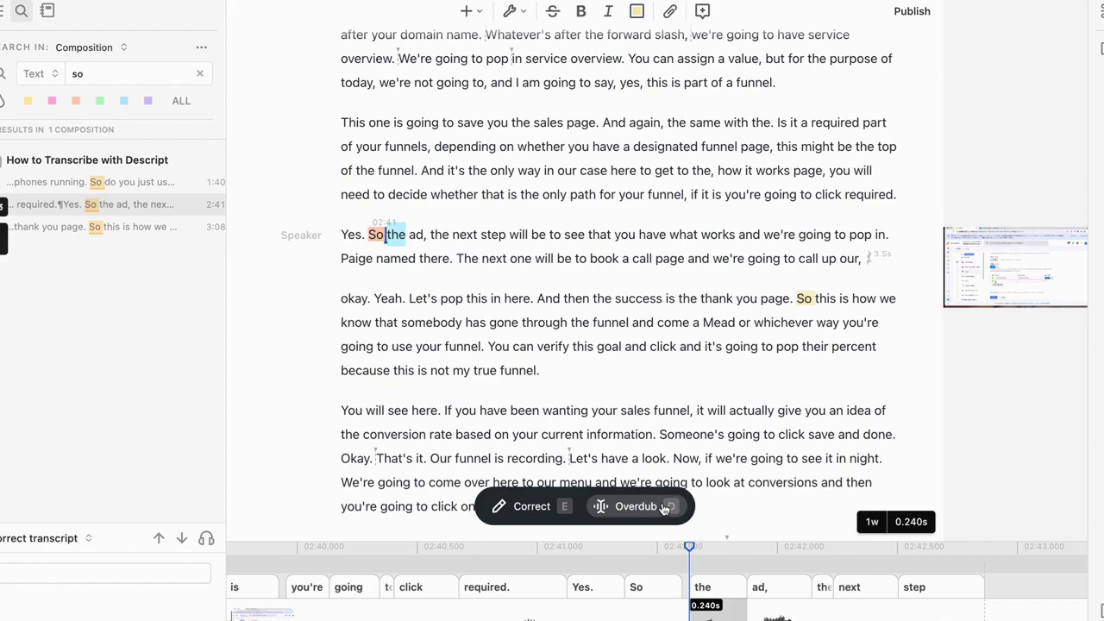
drag(370, 235, 421, 235)
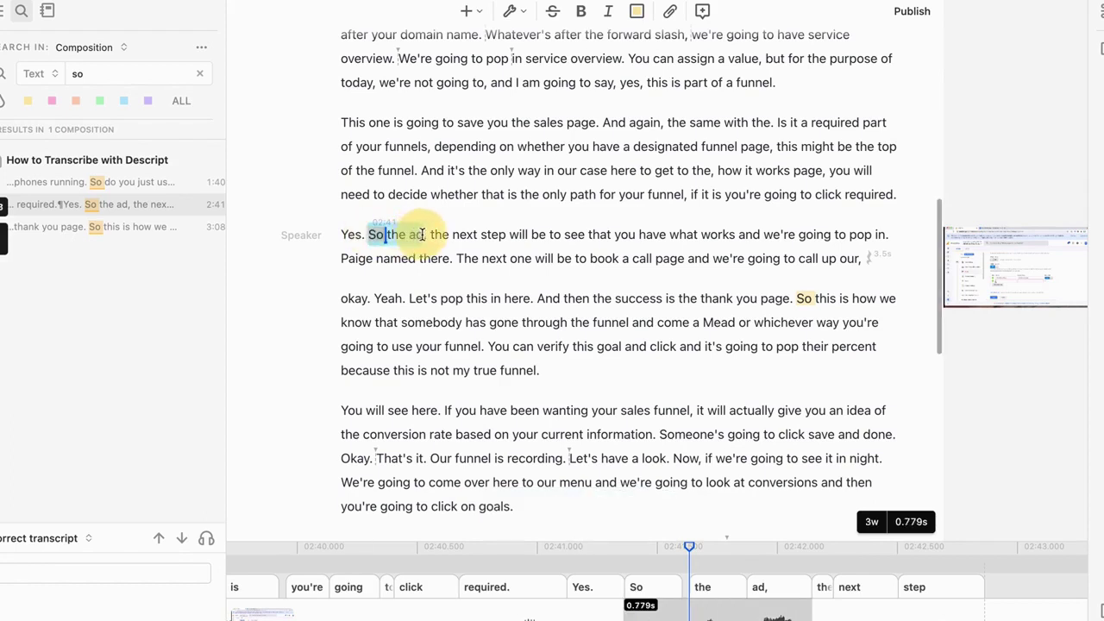
text(cSo at,)
key(Return)
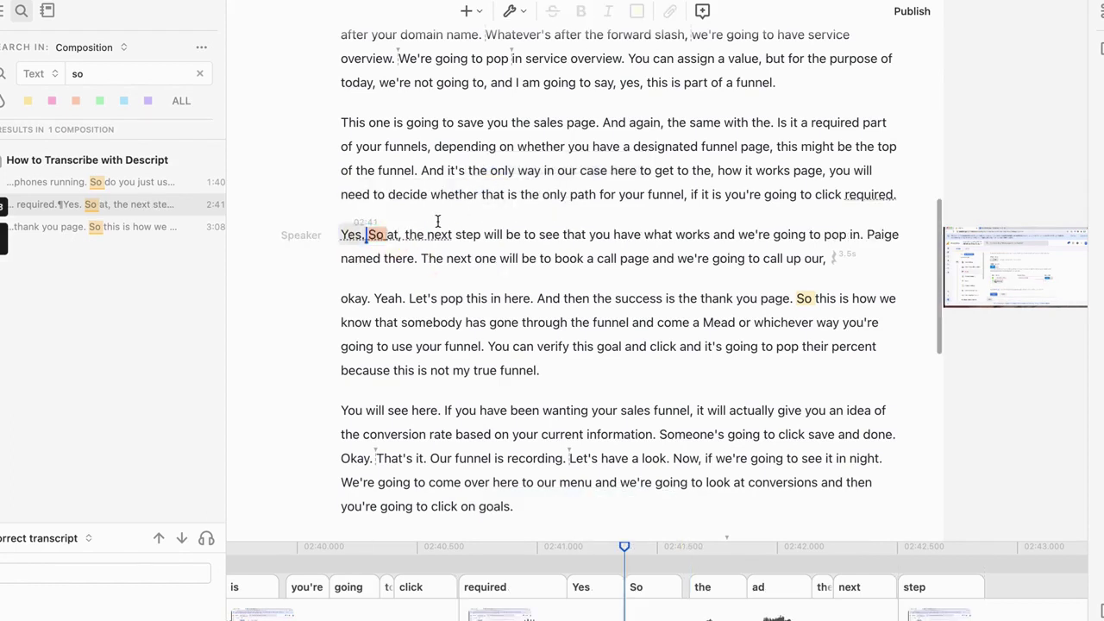
click(385, 234)
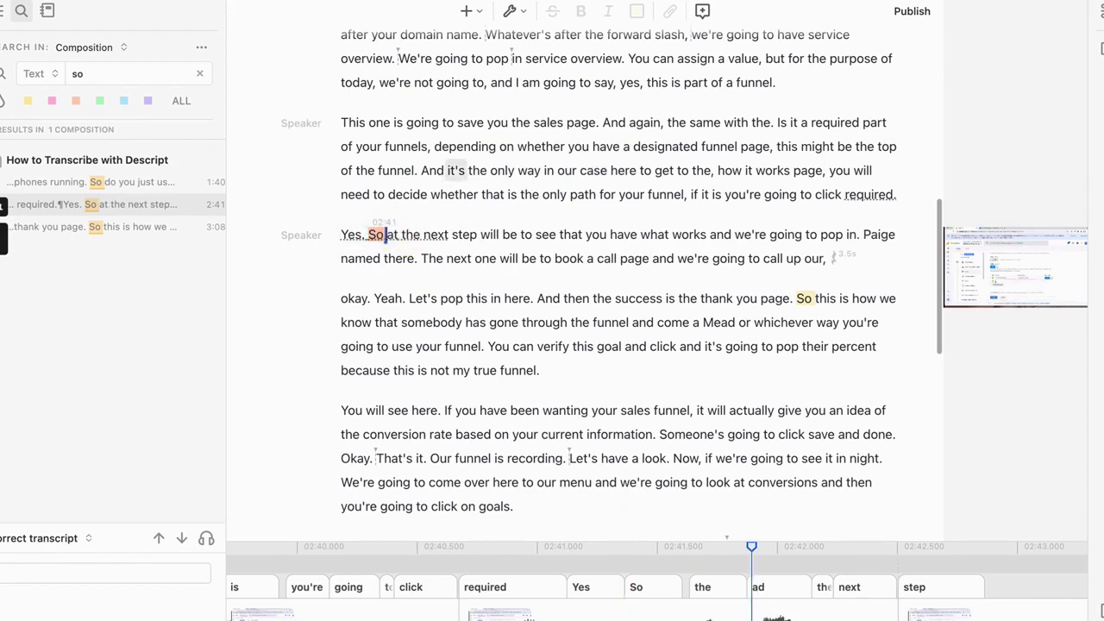
Search the composition for word gaps instead of text.
key(space)
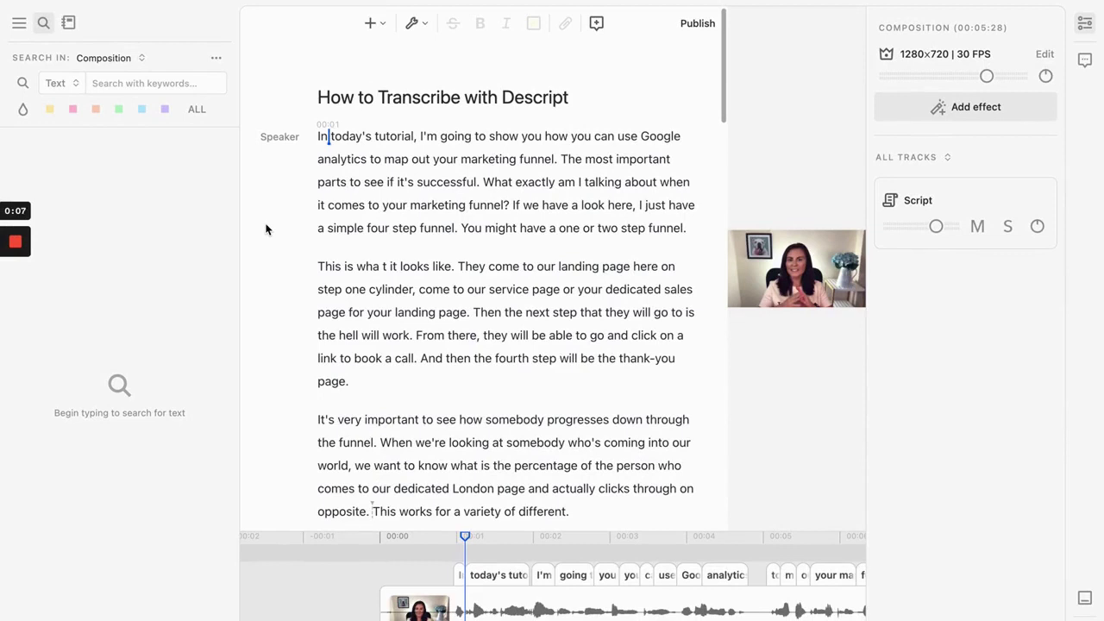
key(super+f)
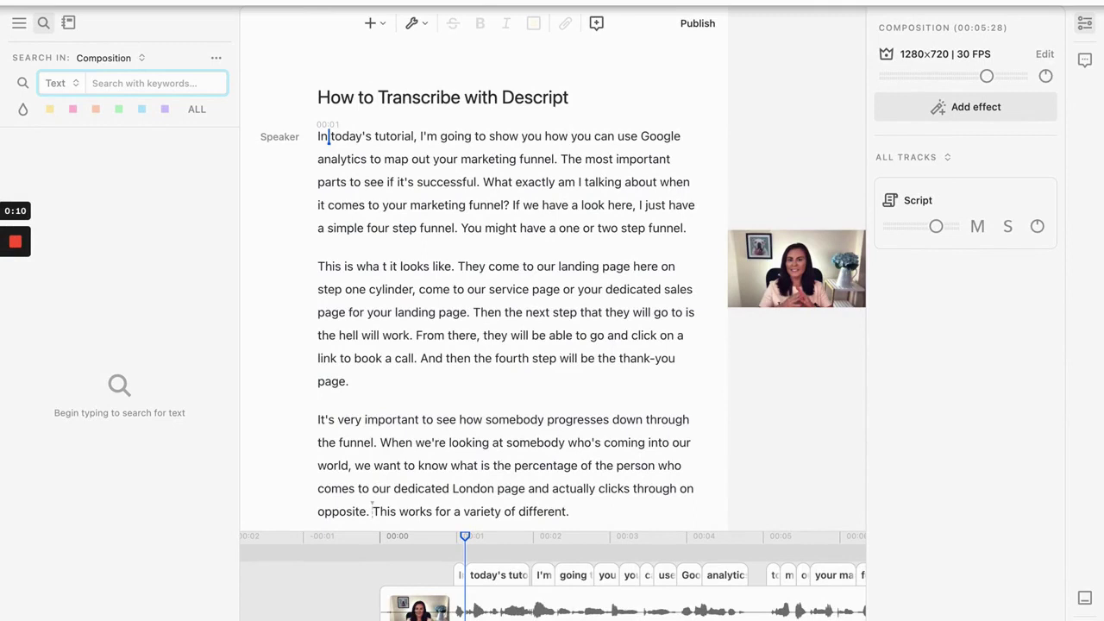
click(185, 188)
click(75, 83)
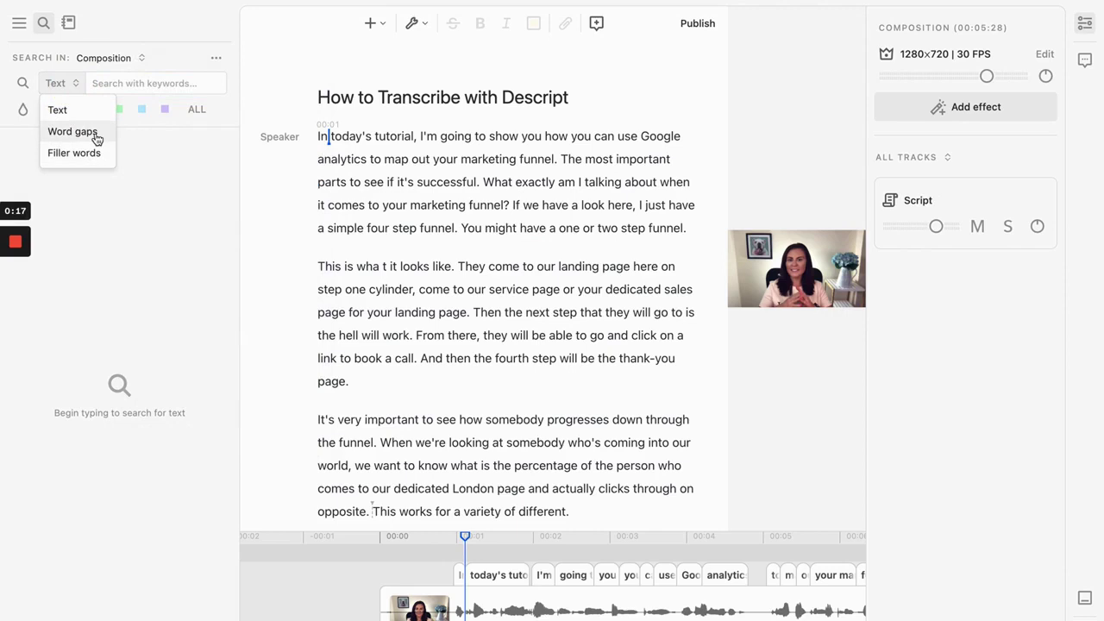
click(72, 132)
Try a minimum word gap of 2 seconds, and return the search threshold to 1.50 seconds.
click(177, 83)
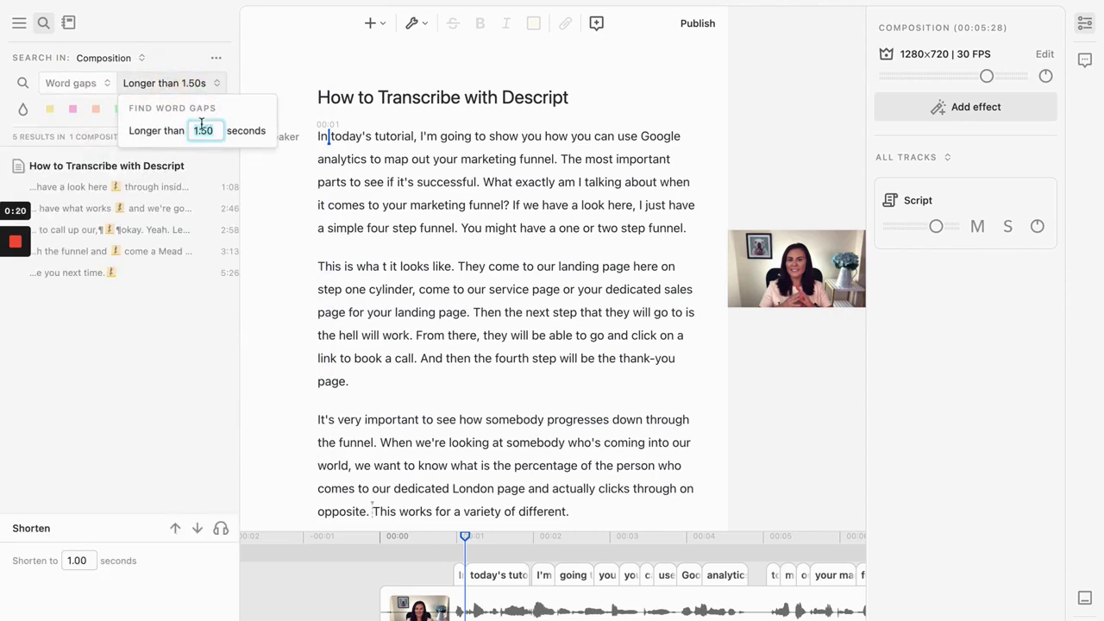
text(2)
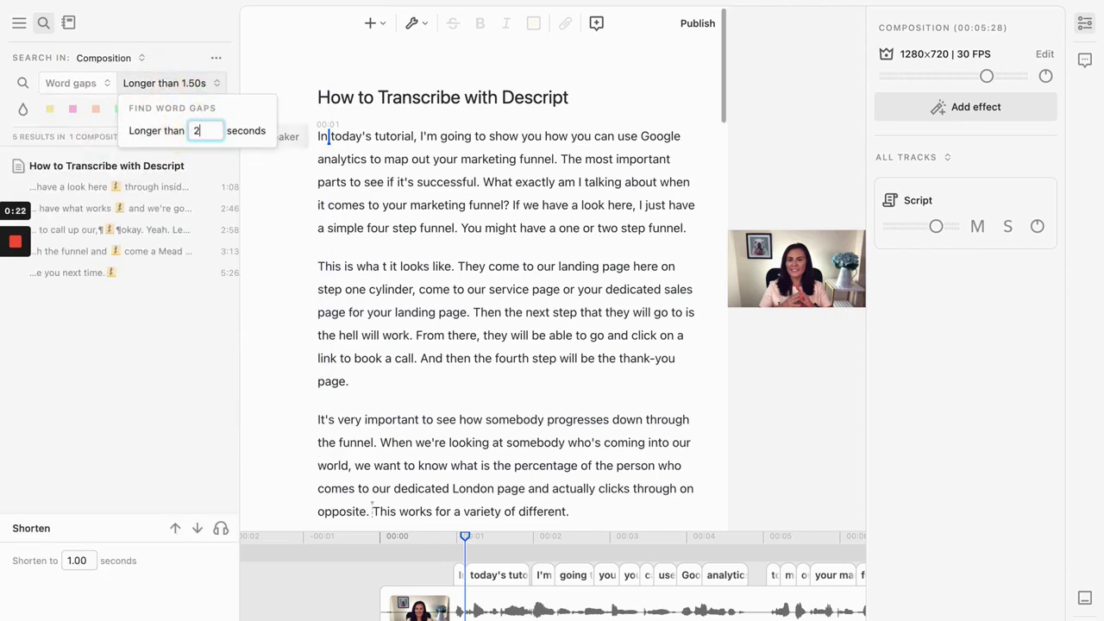
key(Return)
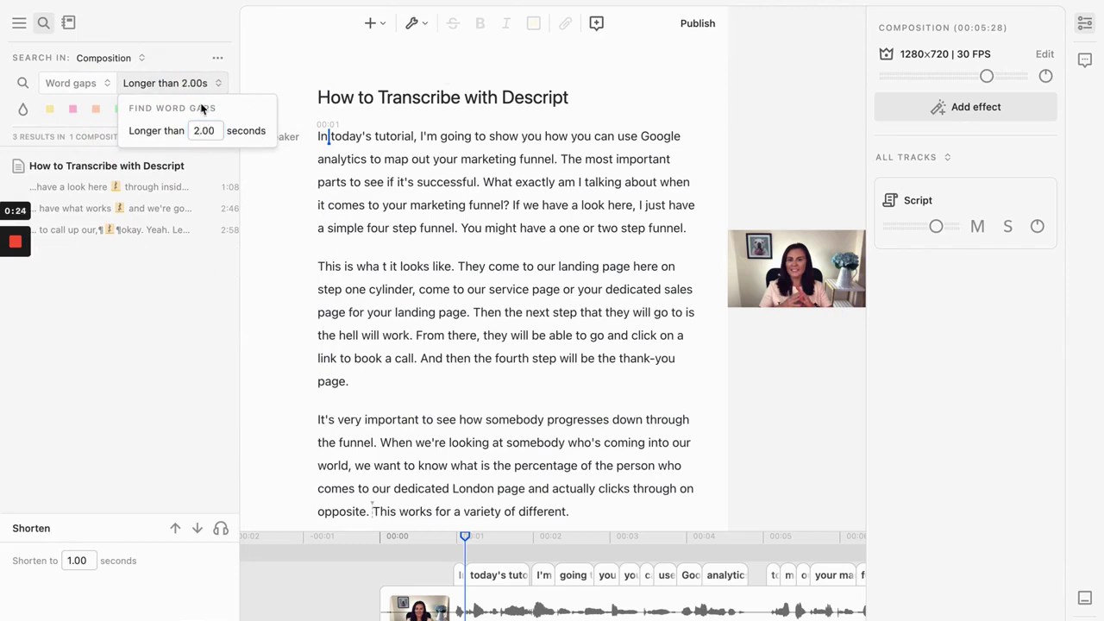
drag(204, 130, 195, 130)
text(1)
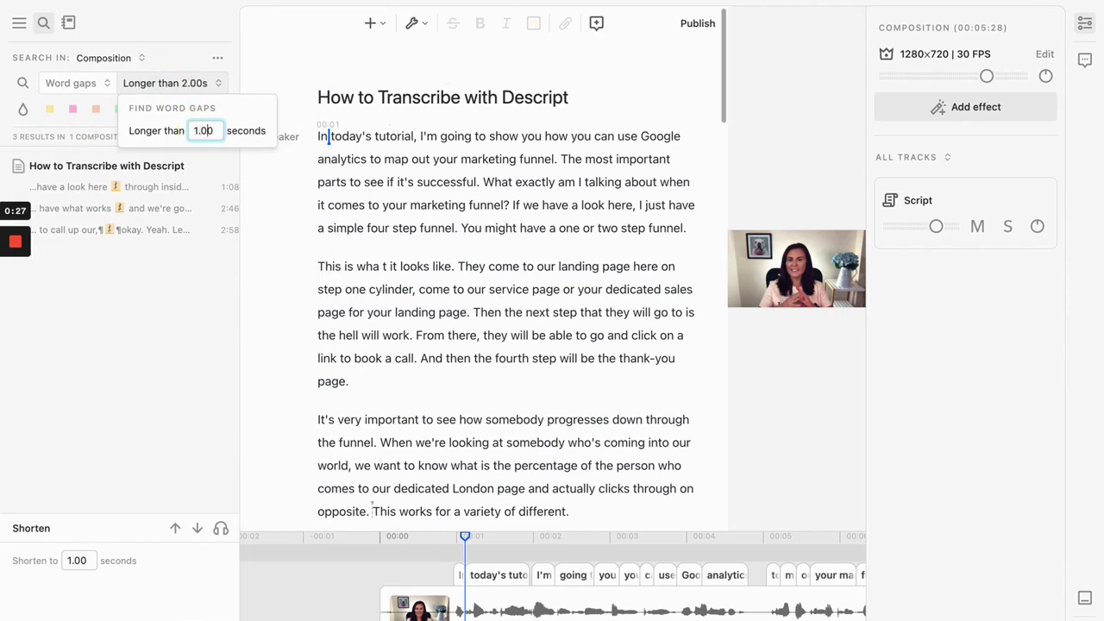
key(Return)
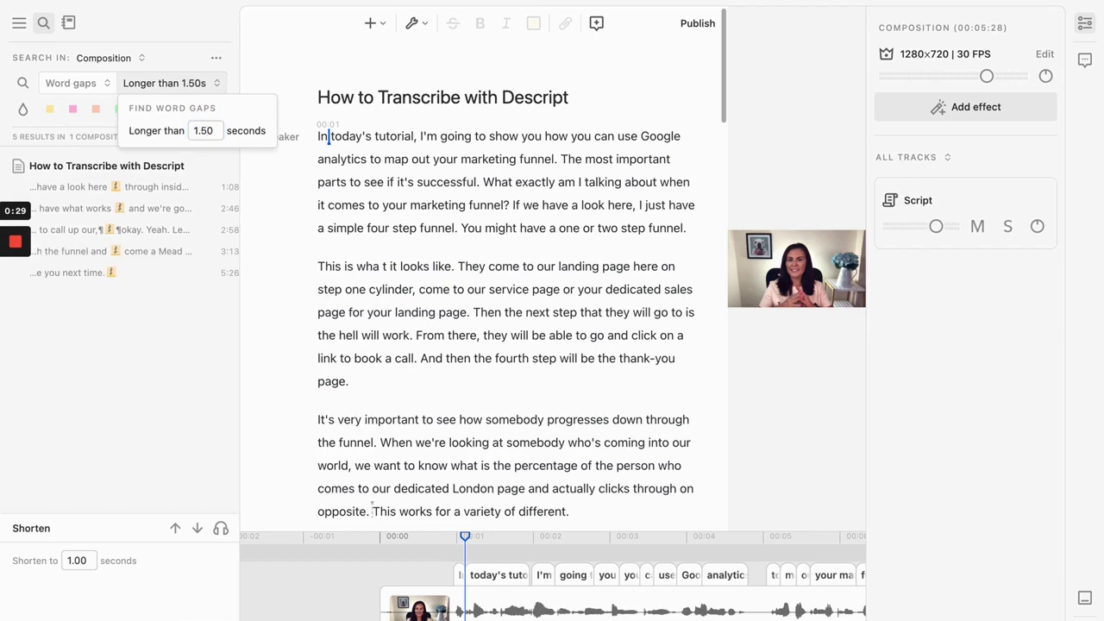
Find the word gap after "have a look here", blade-cut the clip at both ends of the pause and delete that piece.
click(112, 188)
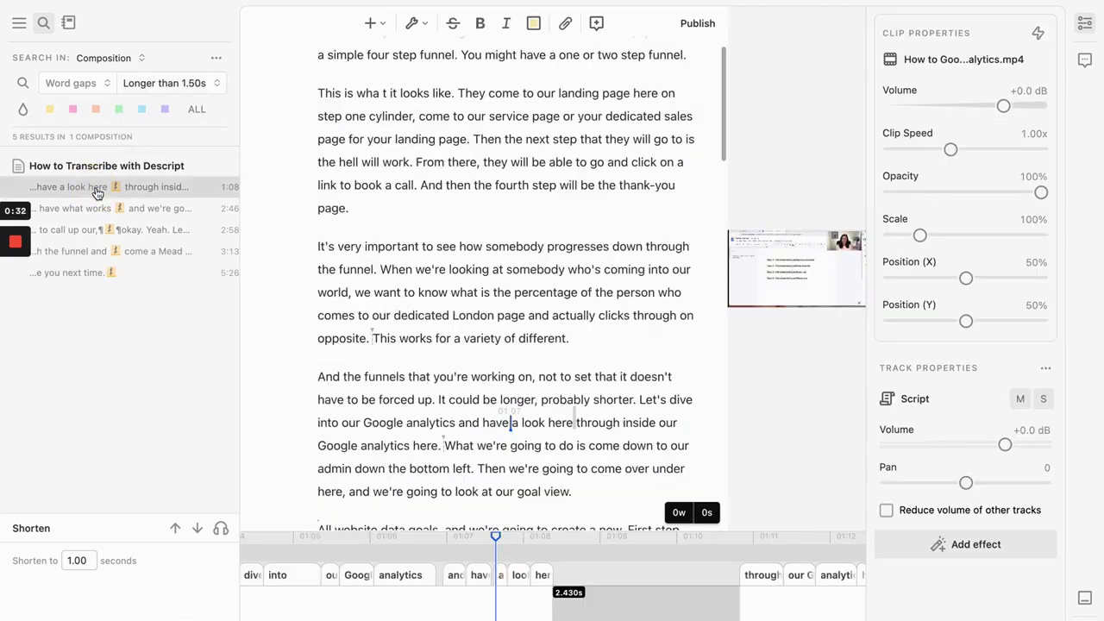
key(space)
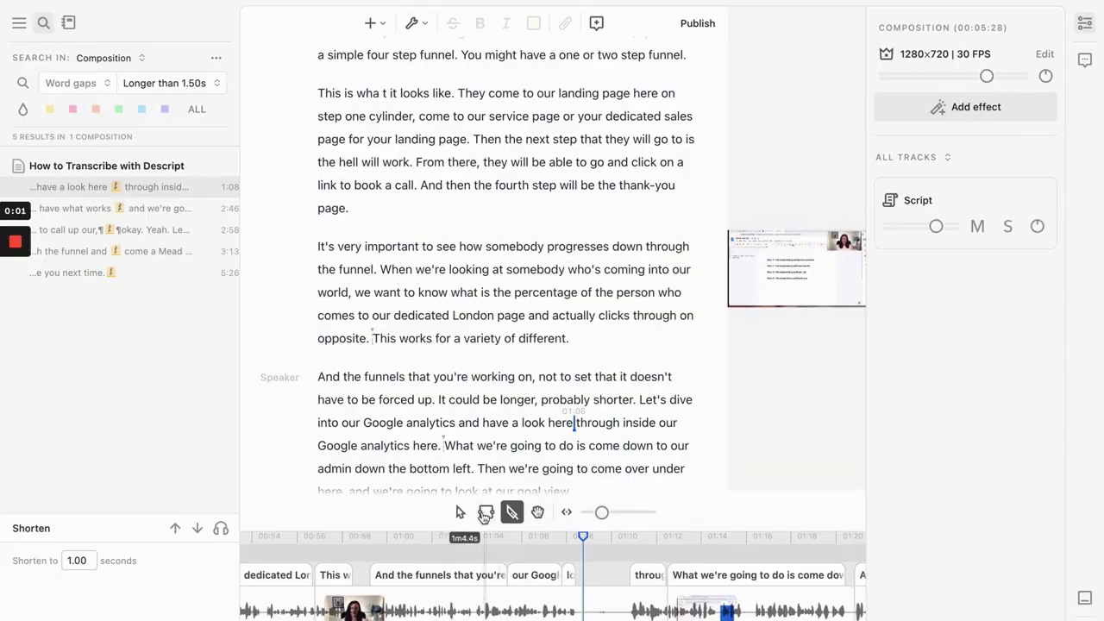
click(579, 609)
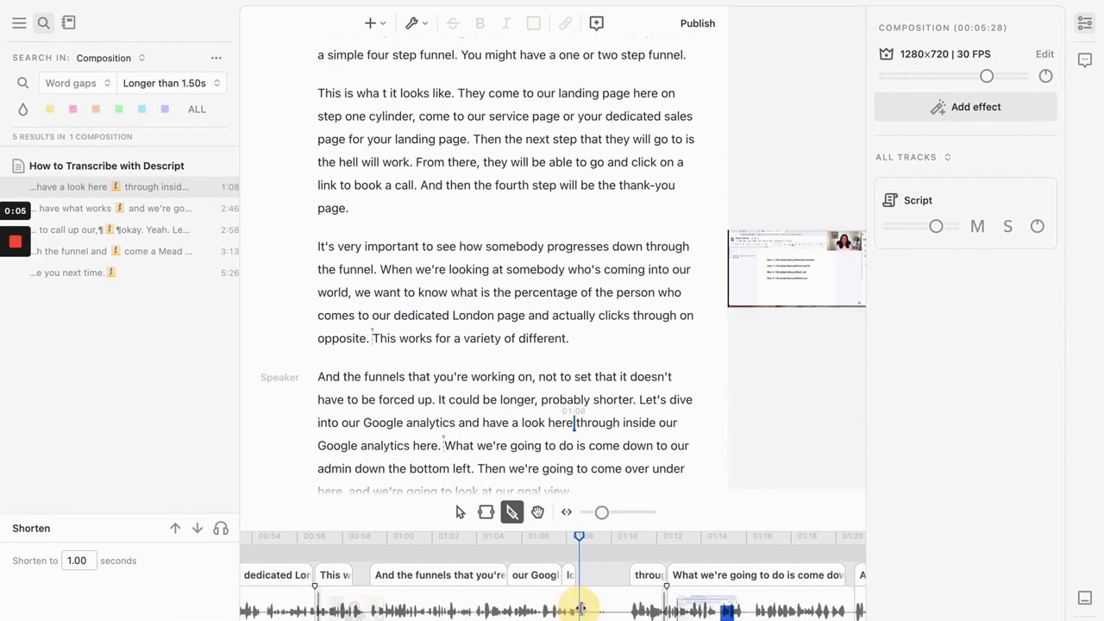
click(630, 609)
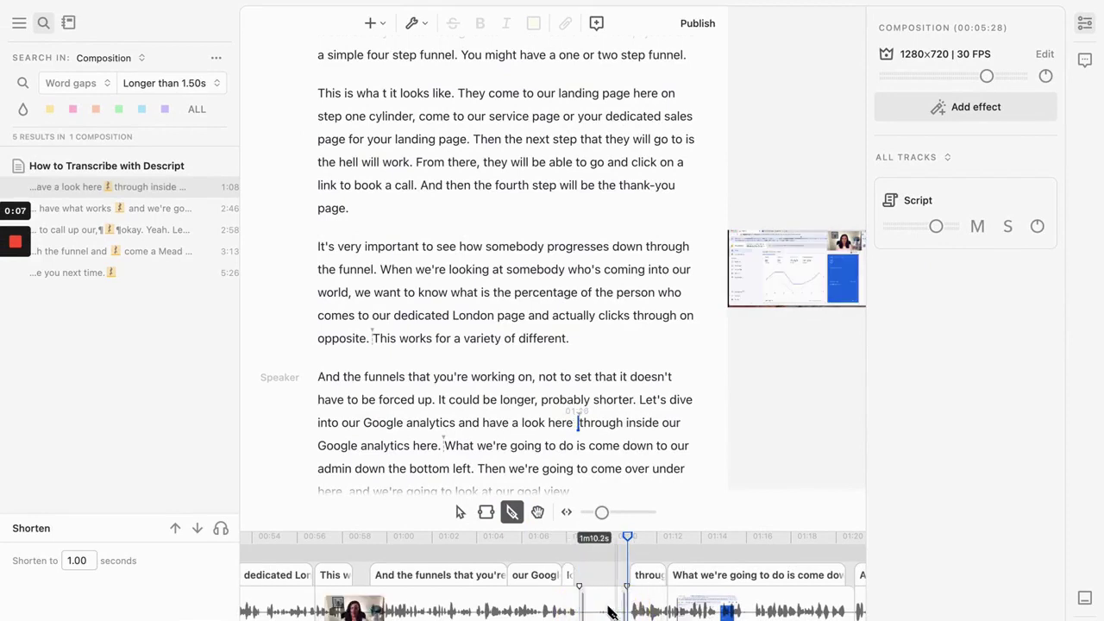
right_click(599, 608)
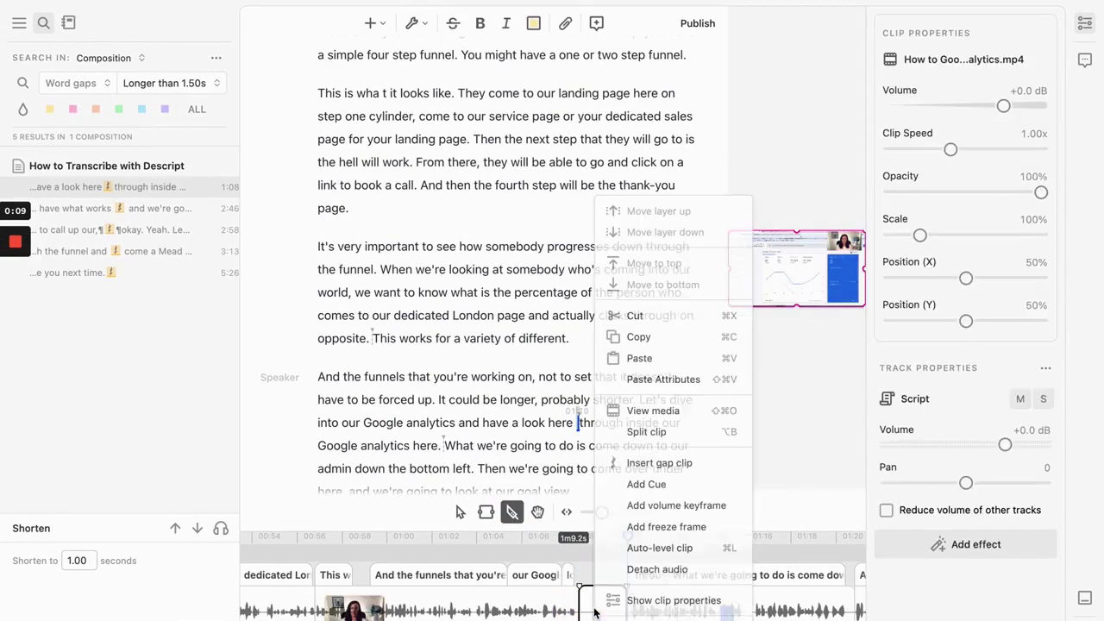
key(Escape)
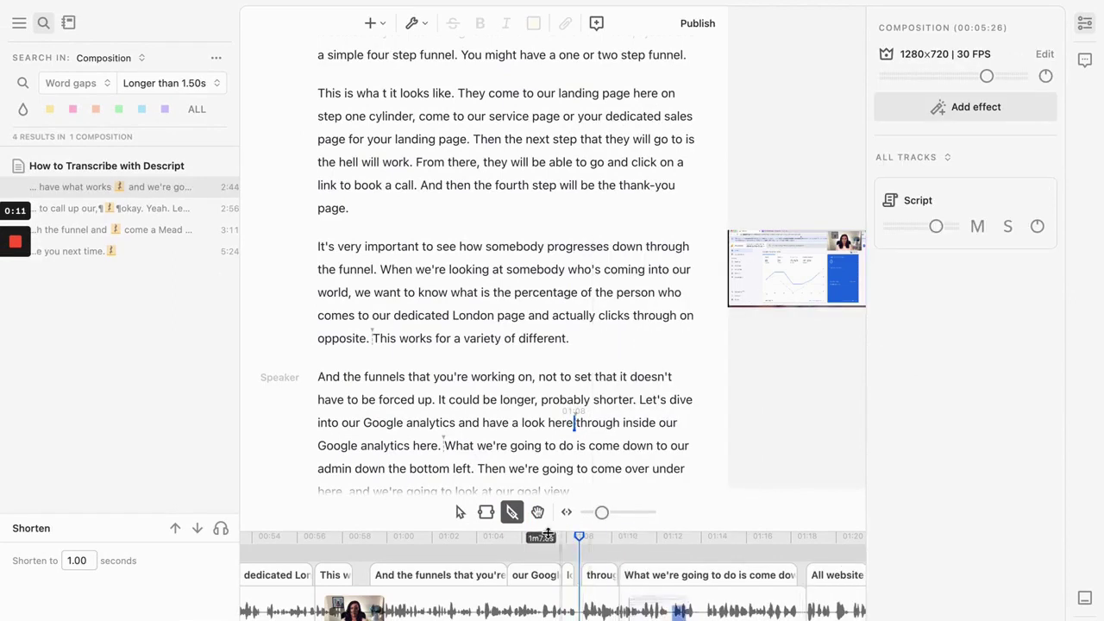
Switch to the Select tool and play the recording from just after "Google analytics" across the cut at "have a look here".
click(460, 513)
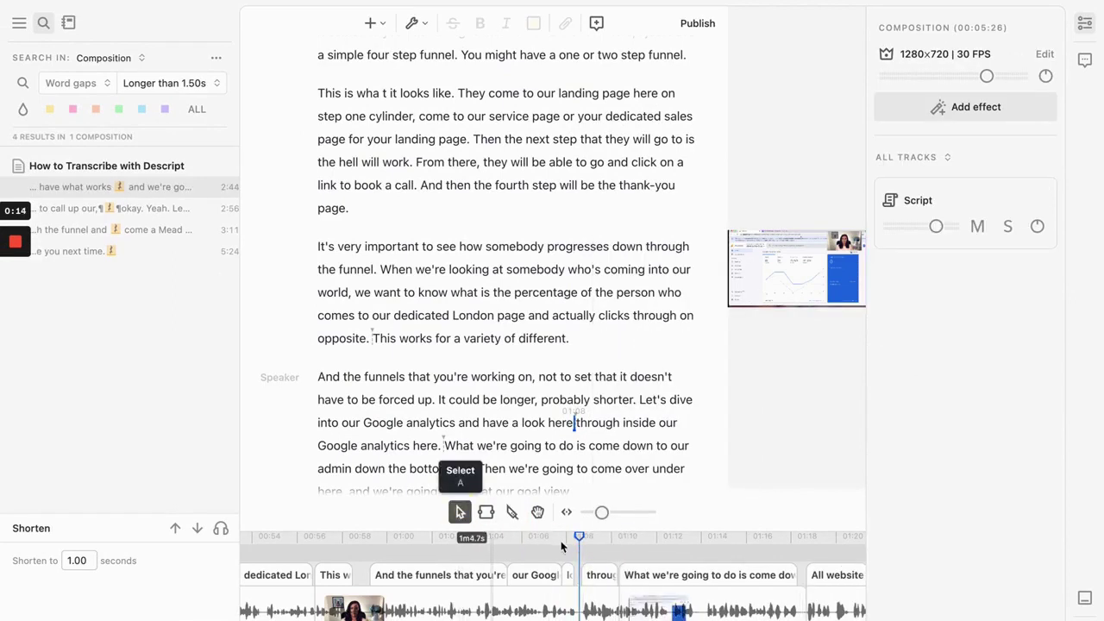
click(580, 541)
drag(580, 542, 544, 542)
key(space)
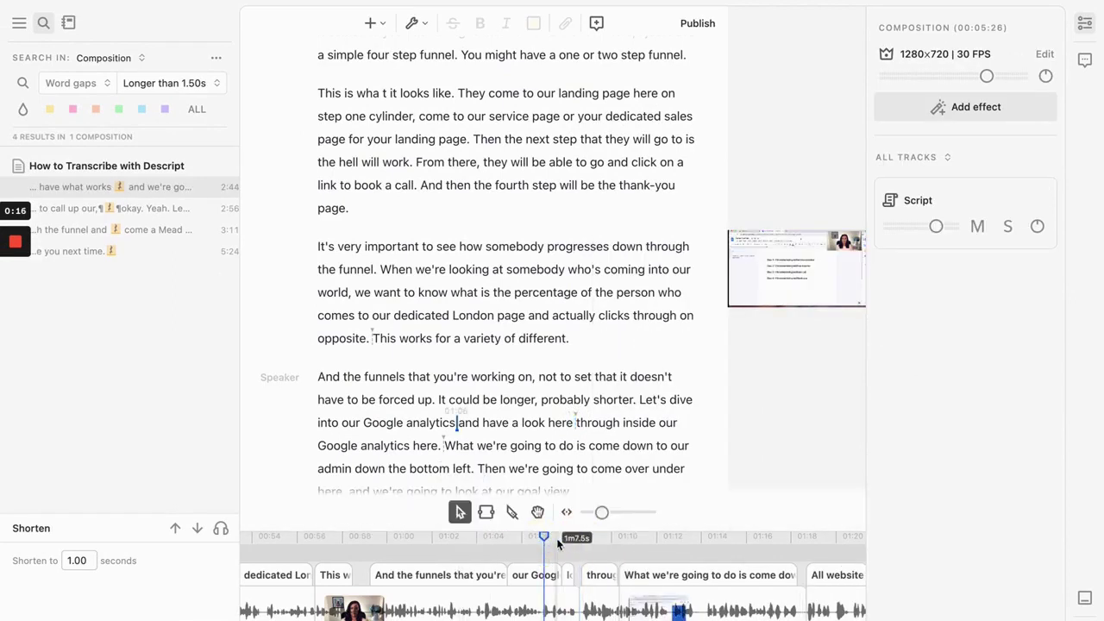
mouse_move(642, 614)
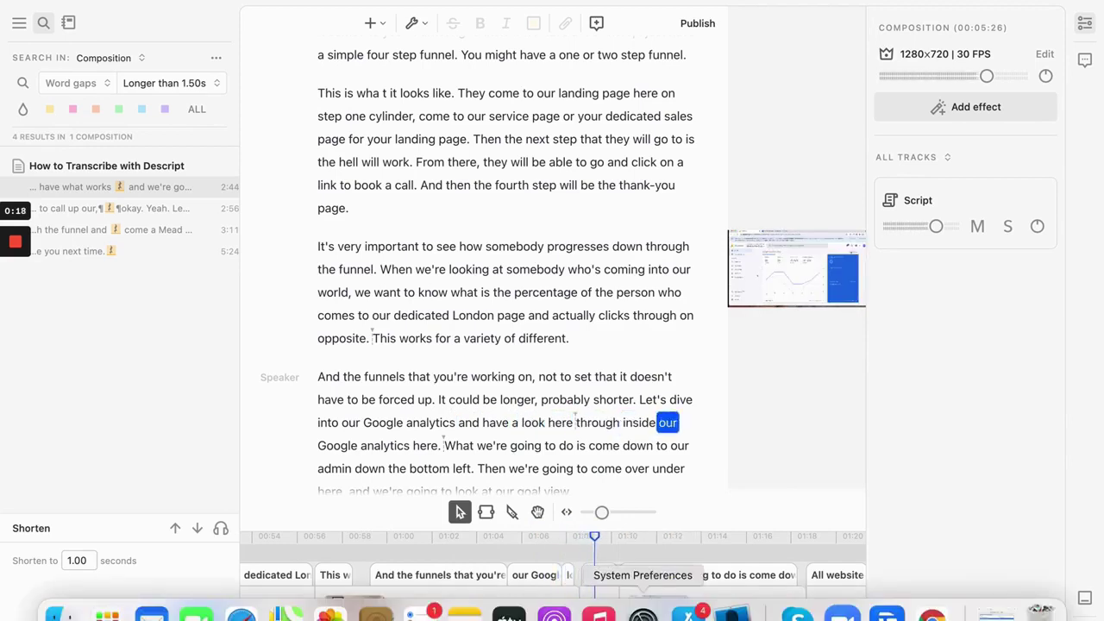
key(space)
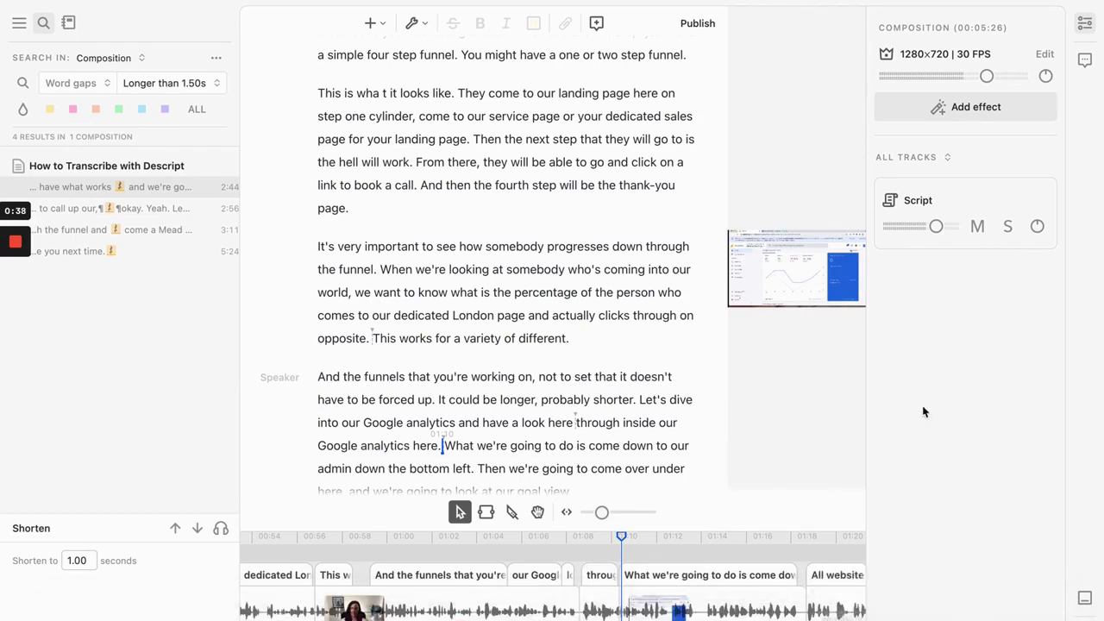
Find the word gap after "we're going to call up our,", blade out and delete the pause, and play back across the cut.
click(79, 218)
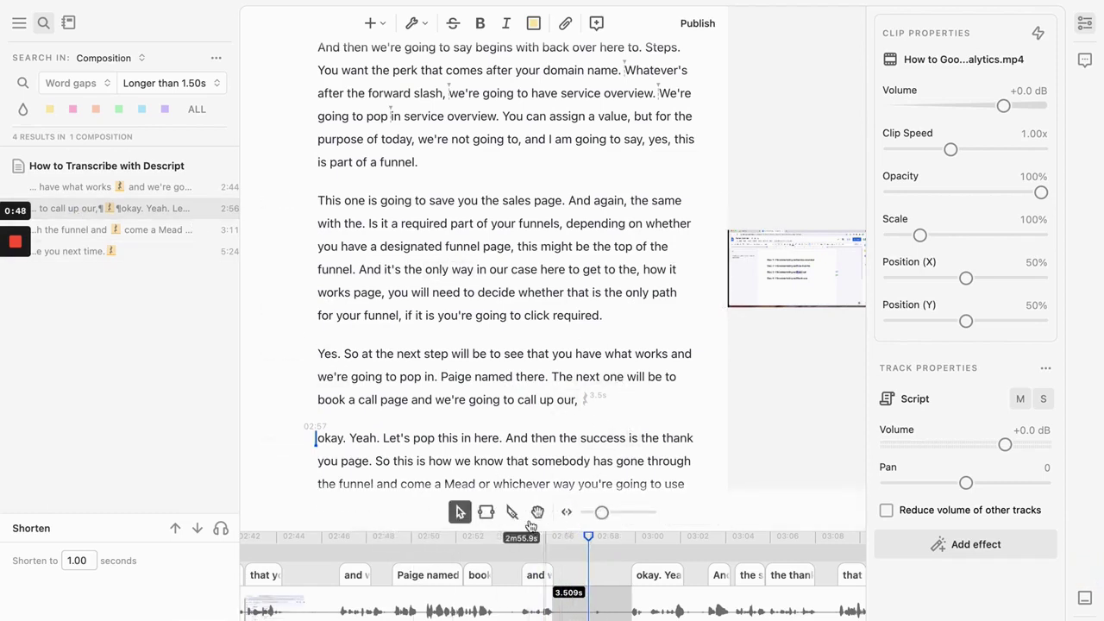
click(511, 511)
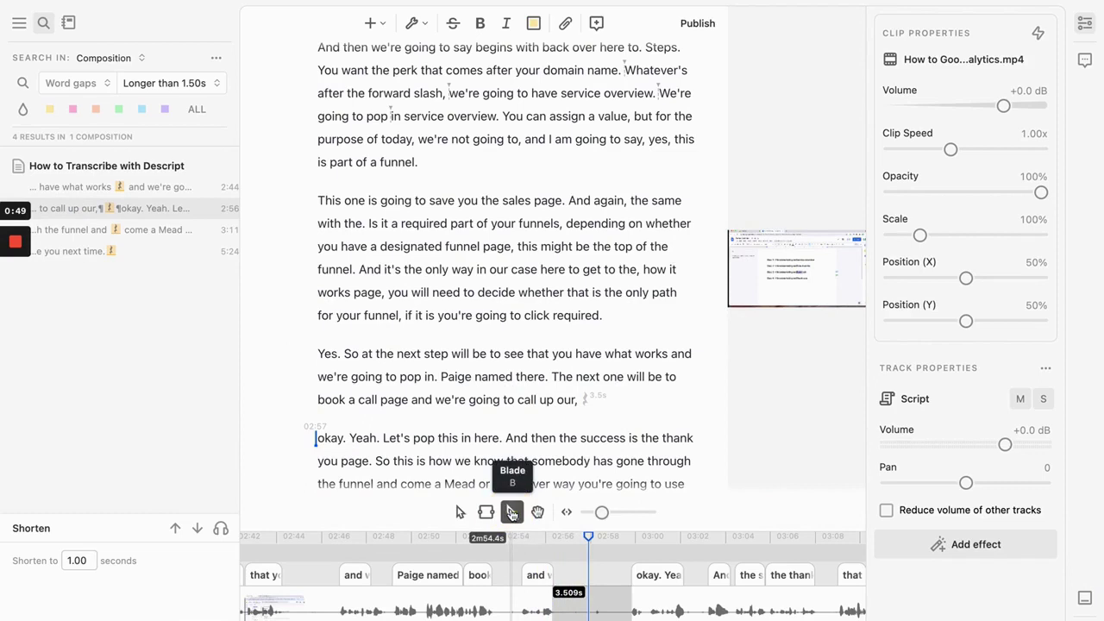
click(556, 604)
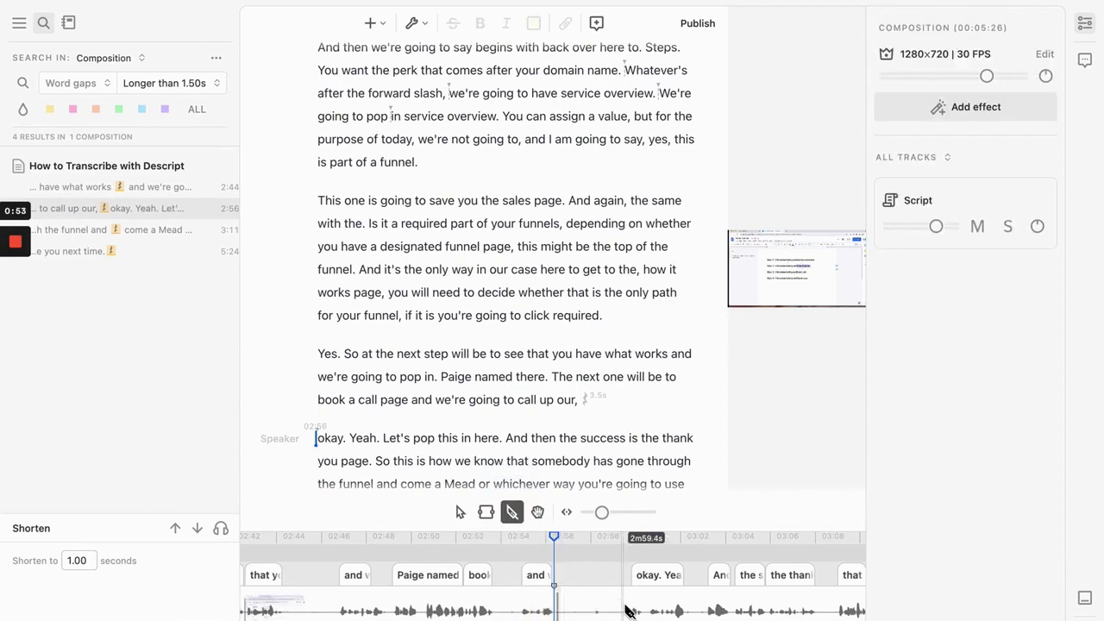
click(623, 607)
right_click(570, 606)
key(Escape)
key(Delete)
click(542, 533)
key(space)
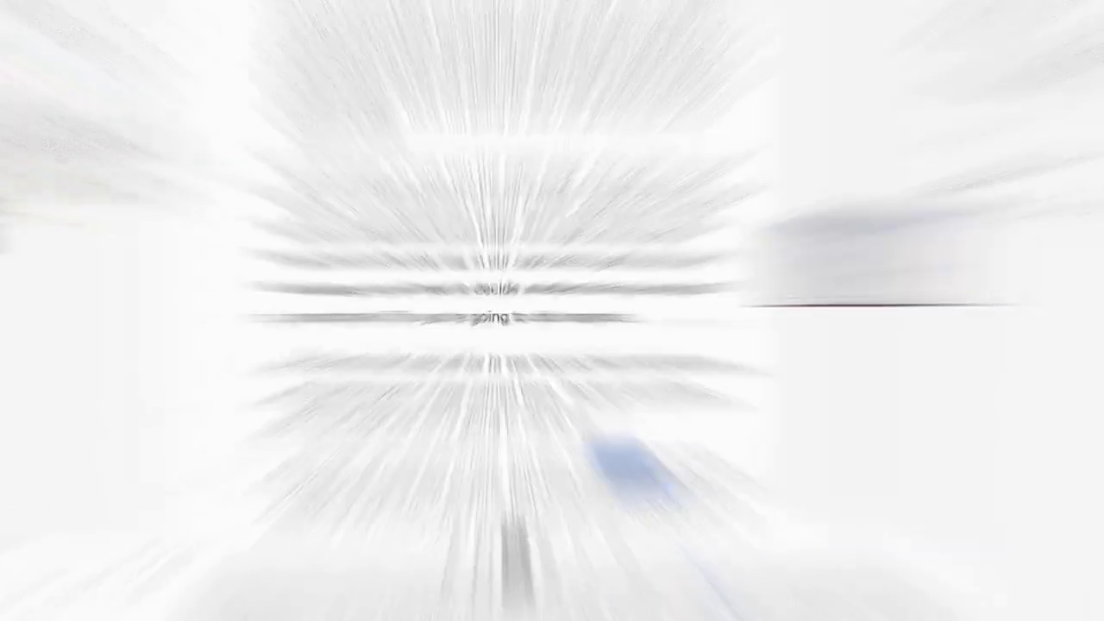
Review the edited transcript from its opening paragraph down to the closing paragraphs.
scroll(402, 390, up, 15)
scroll(402, 390, up, 10)
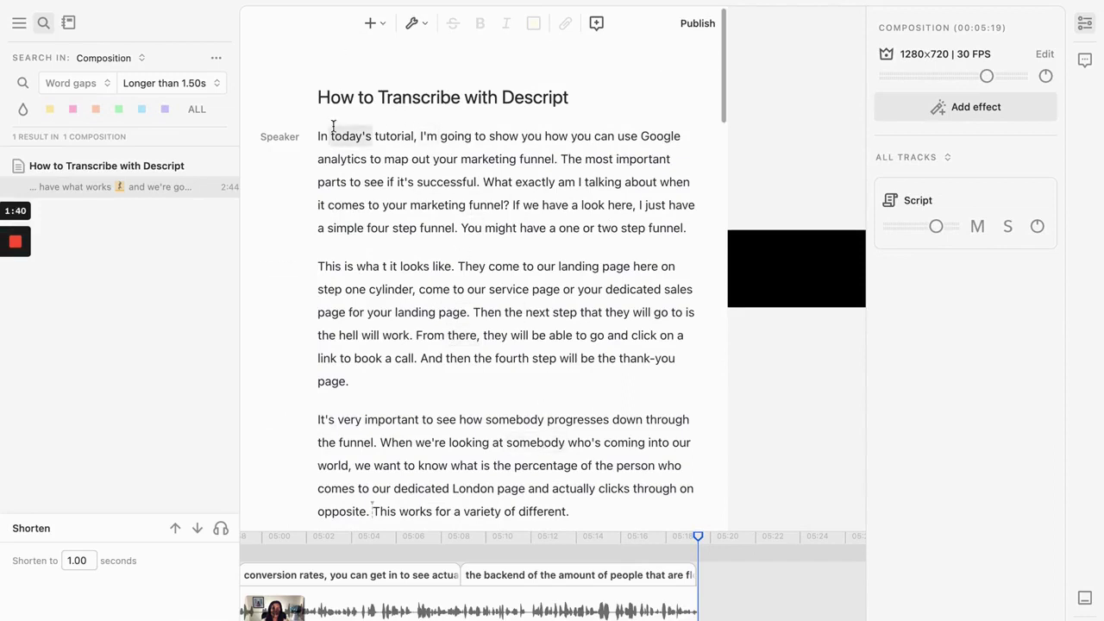
click(510, 420)
scroll(510, 417, down, 5)
scroll(510, 416, down, 15)
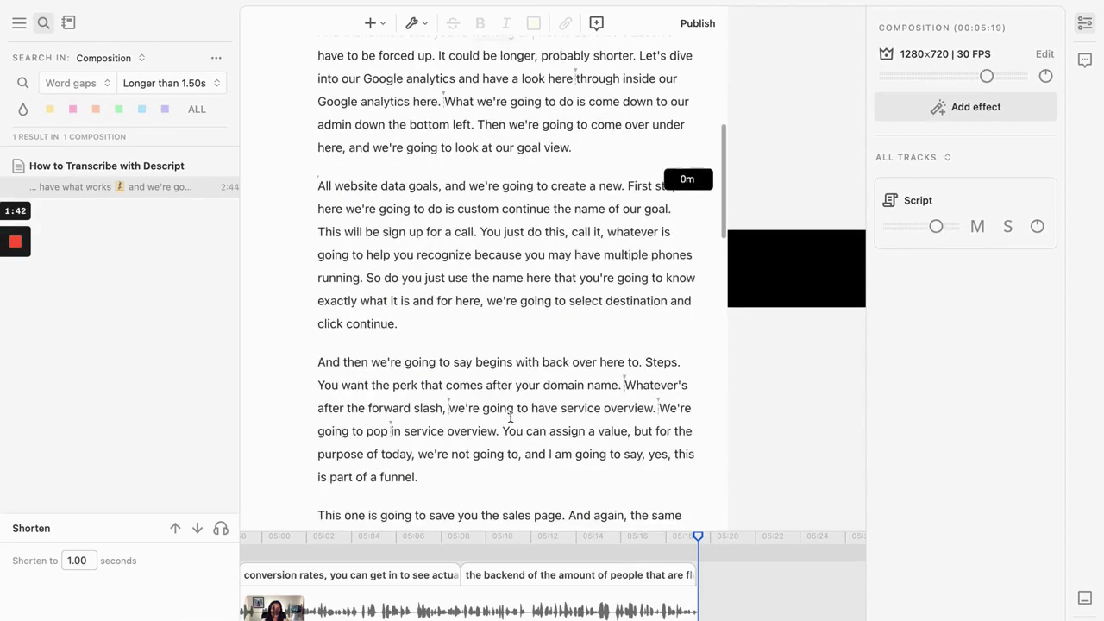
scroll(510, 419, down, 6)
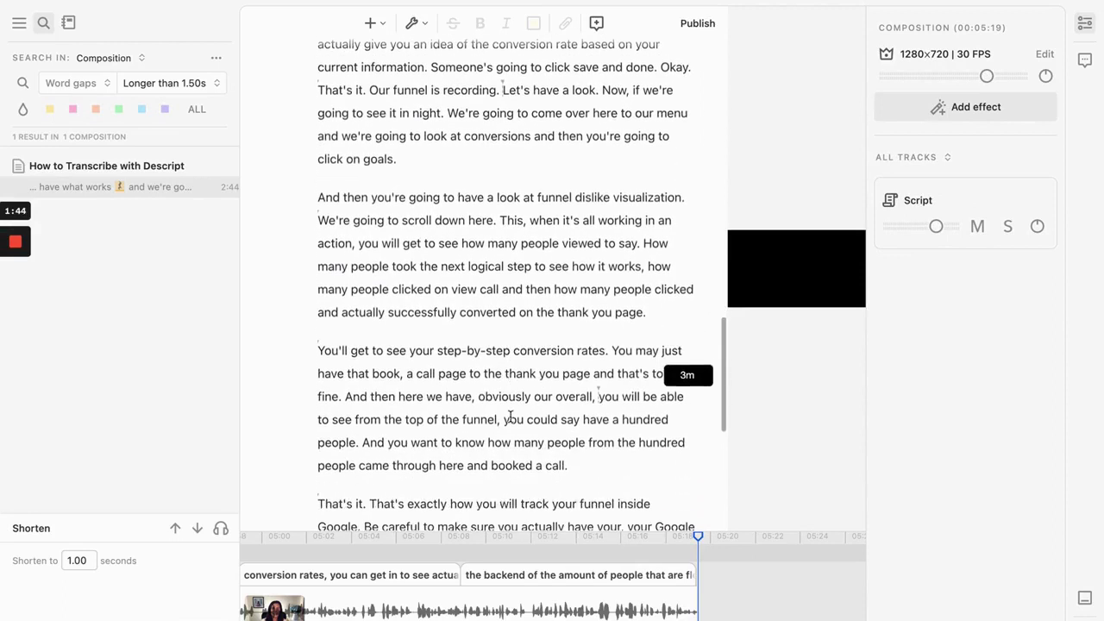
scroll(510, 421, down, 2)
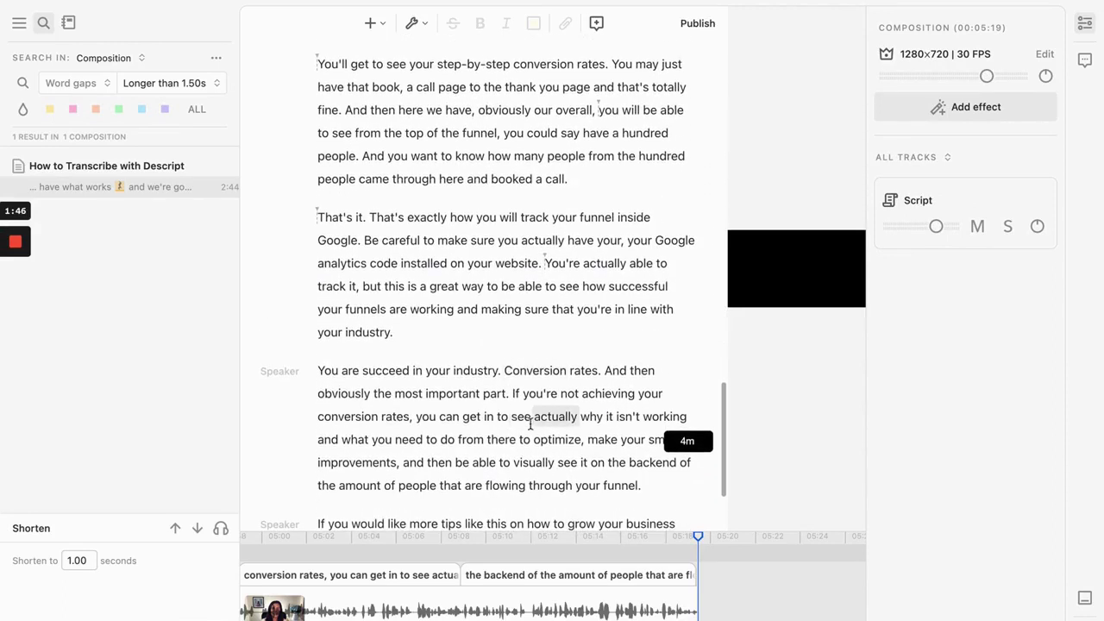
Open the composition's export options and examine the Text file settings, followed by the Video export.
click(699, 25)
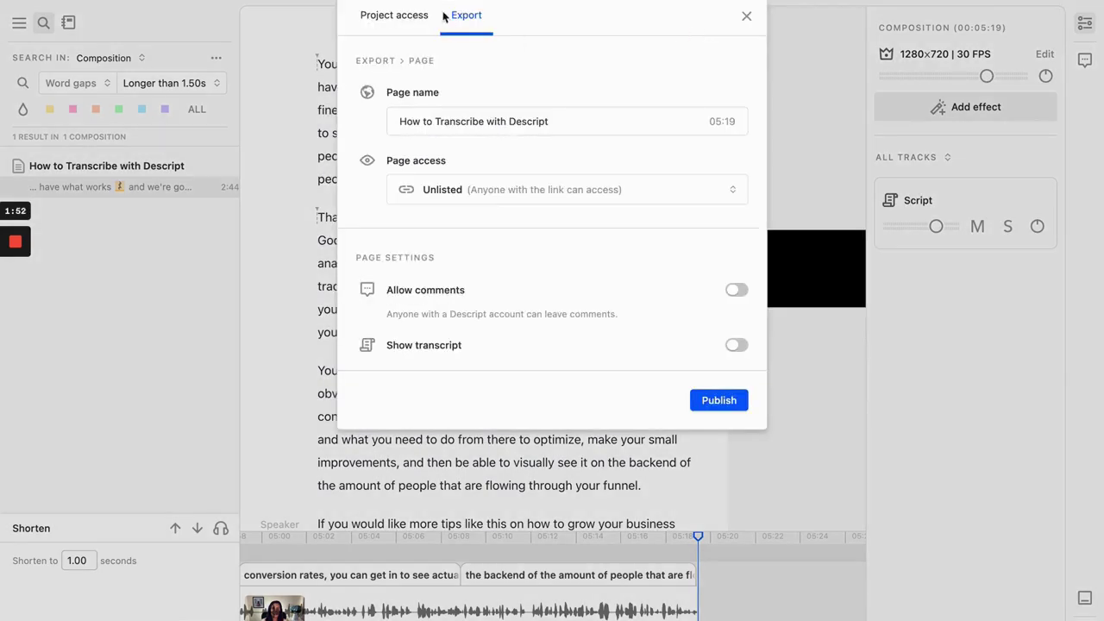
click(394, 17)
click(467, 19)
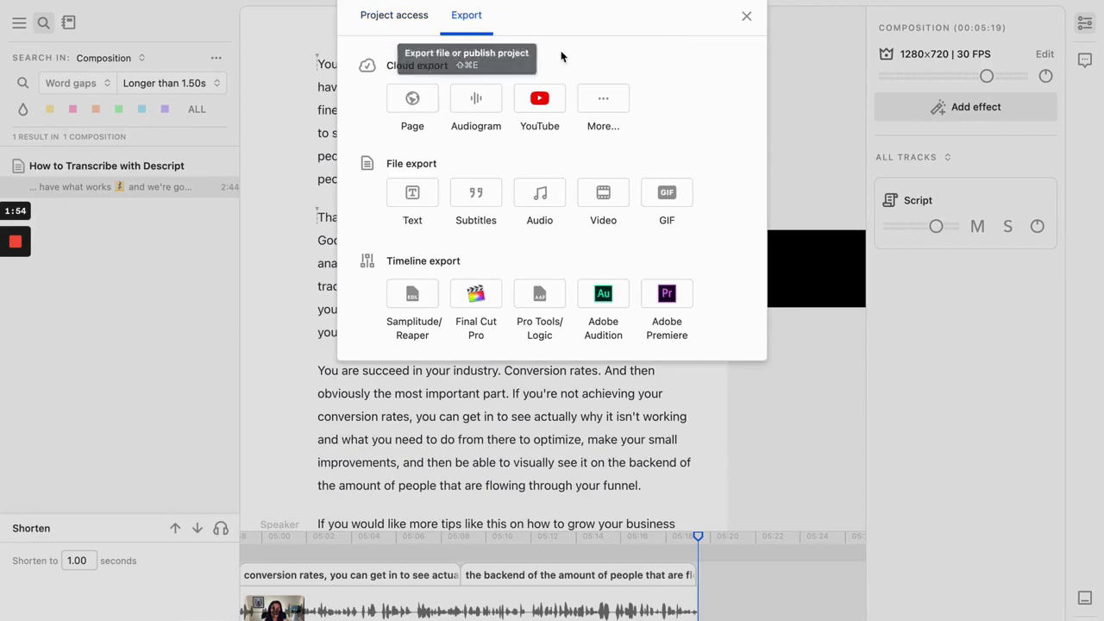
click(402, 200)
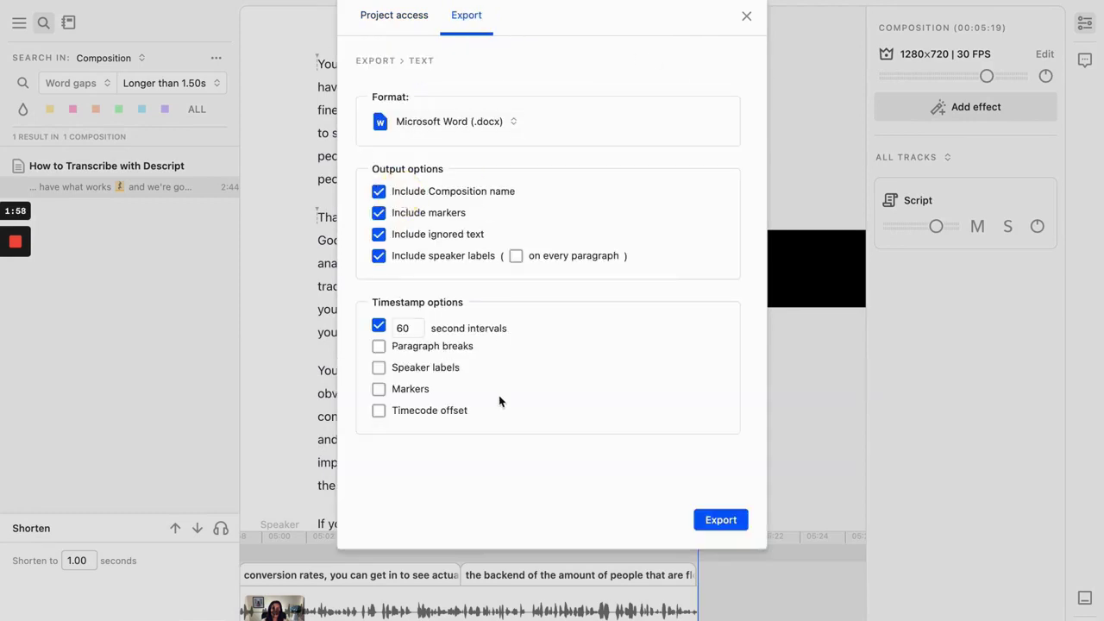
click(395, 16)
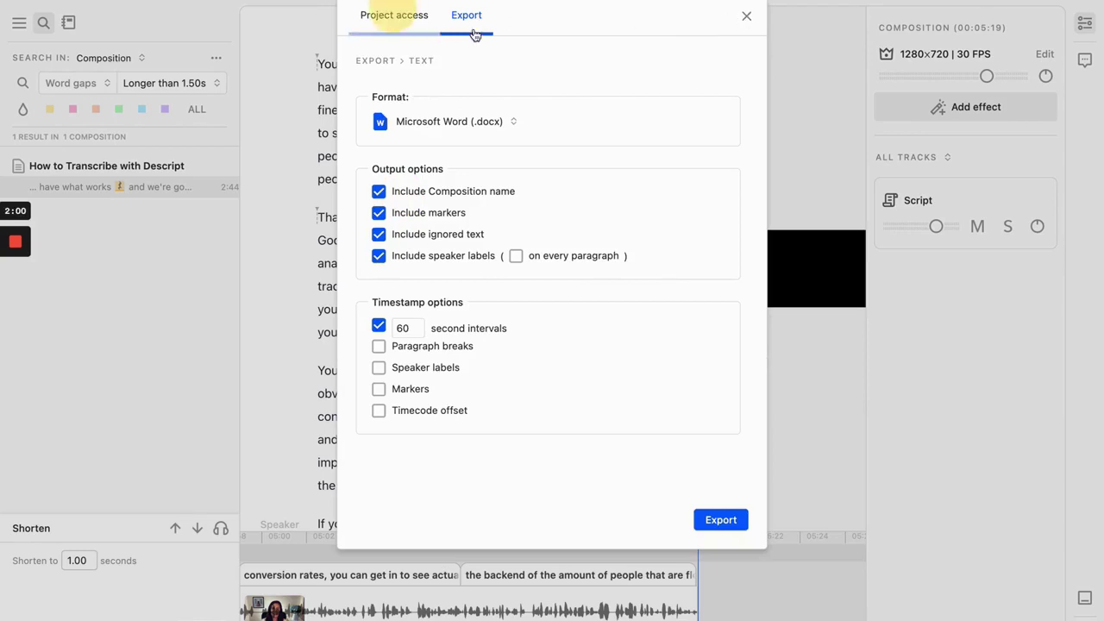
click(473, 21)
click(603, 195)
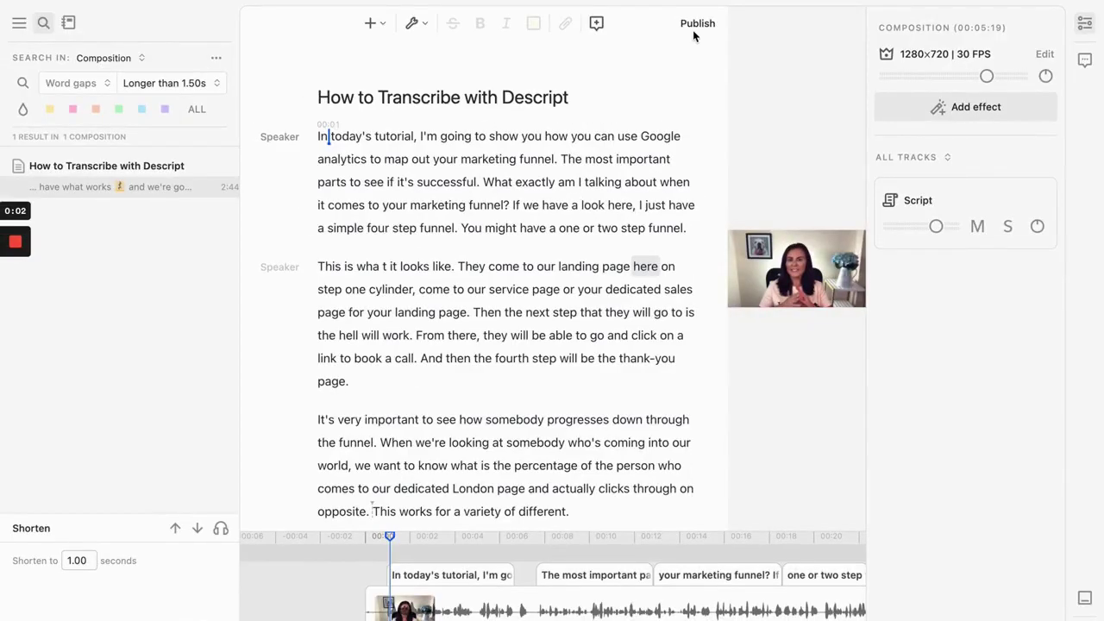
Open the Subtitles export settings for the composition and examine the available subtitle file formats.
click(697, 25)
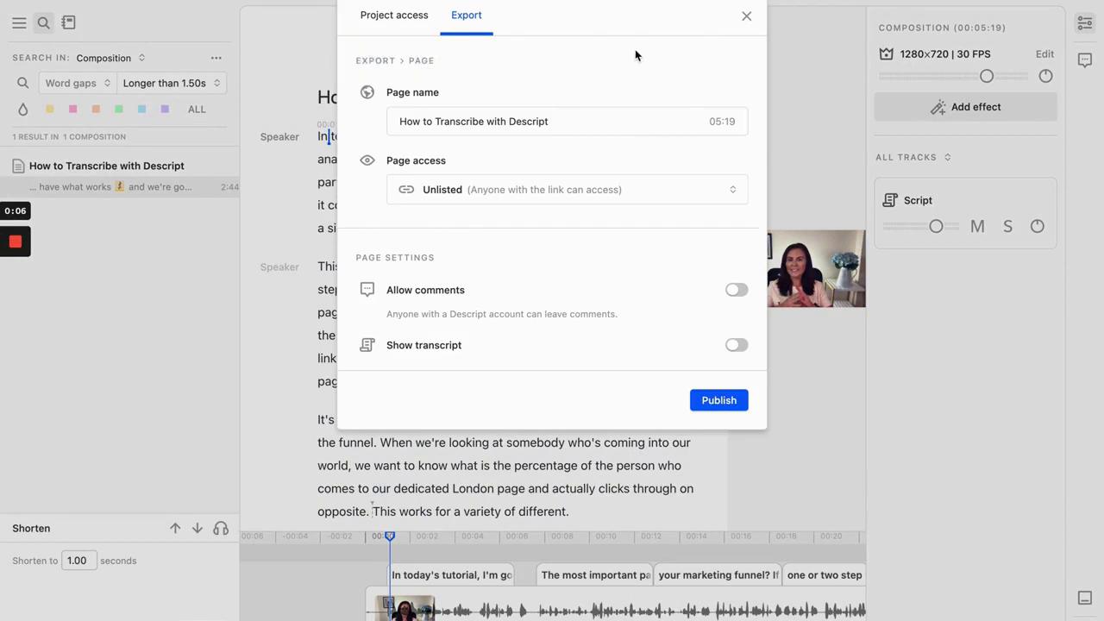
click(393, 15)
click(466, 15)
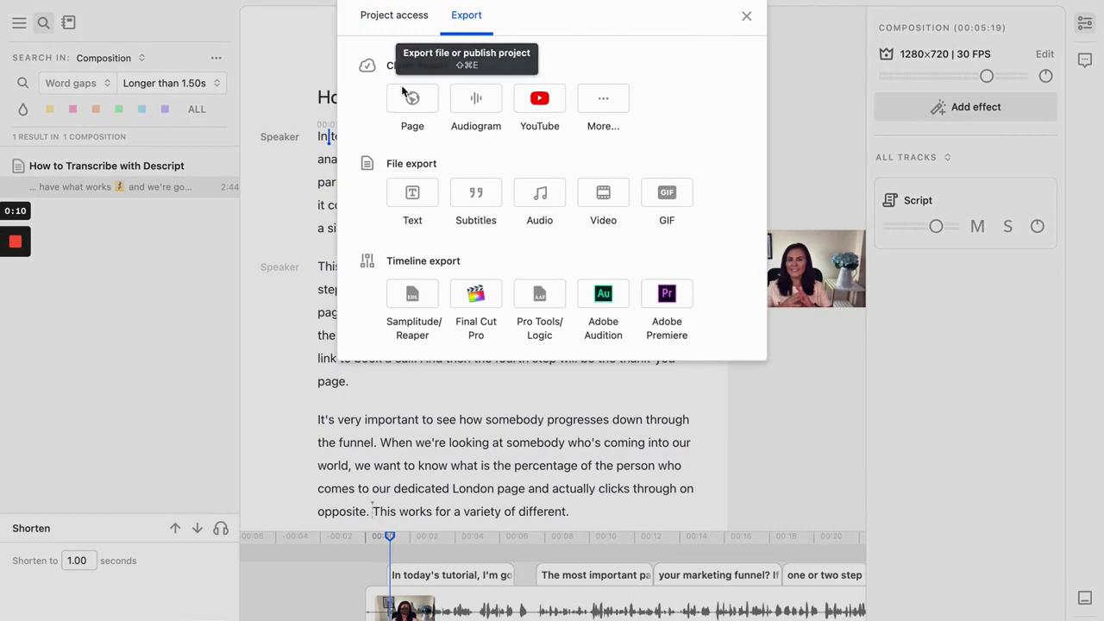
click(471, 202)
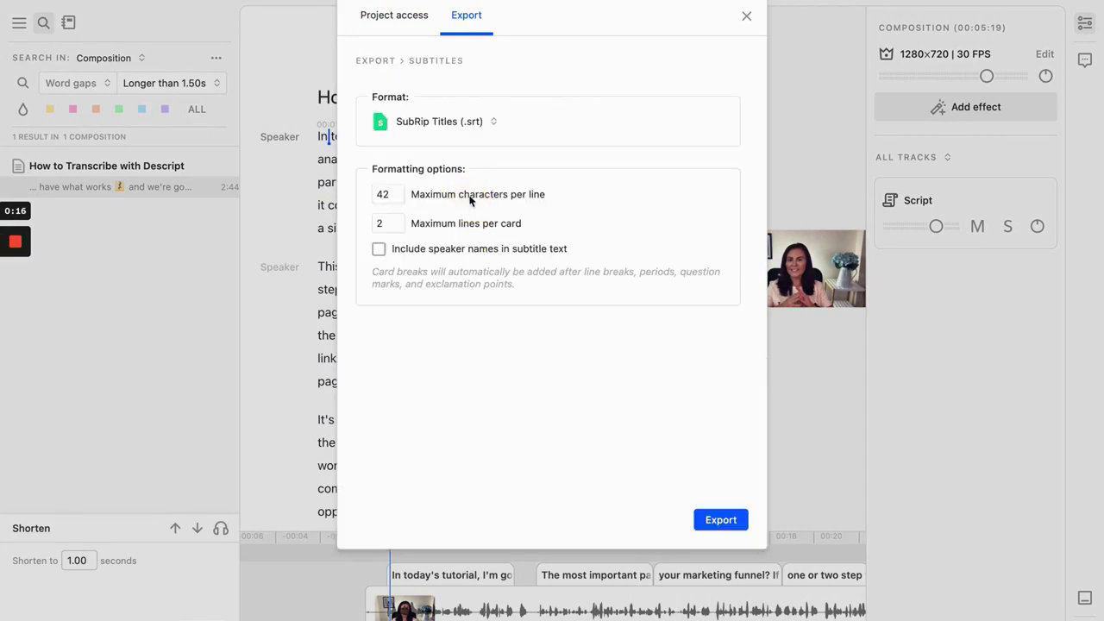
click(493, 121)
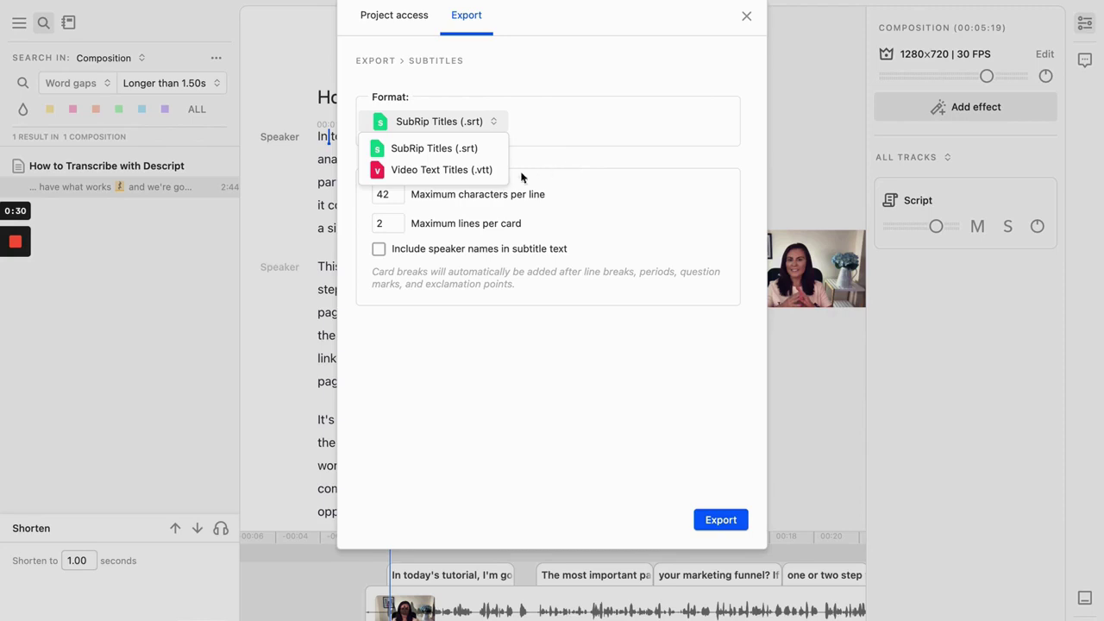
click(648, 161)
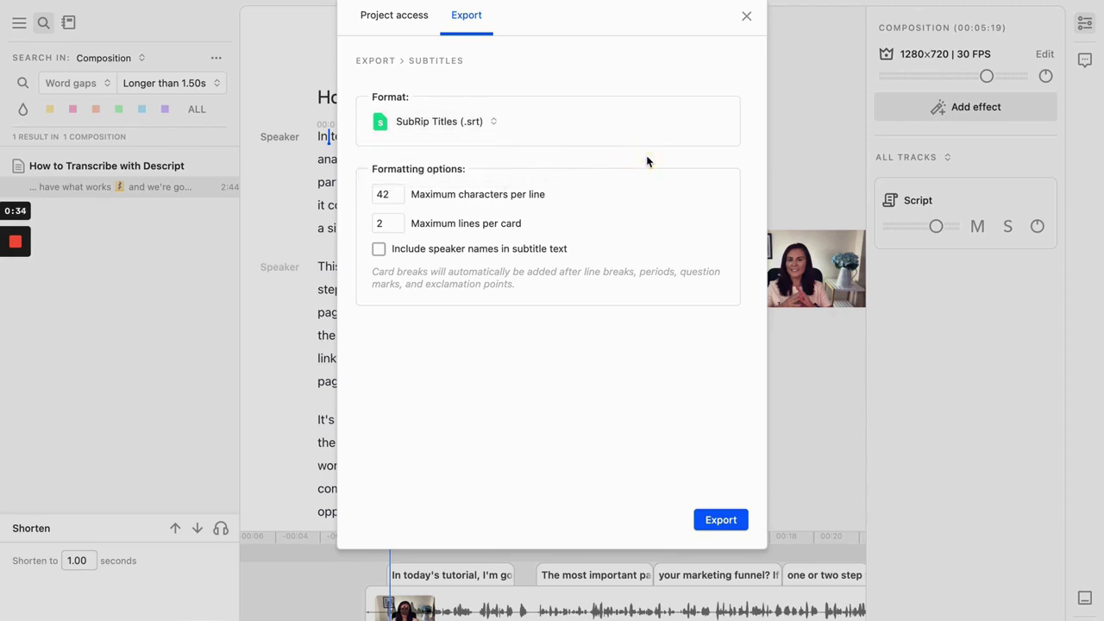